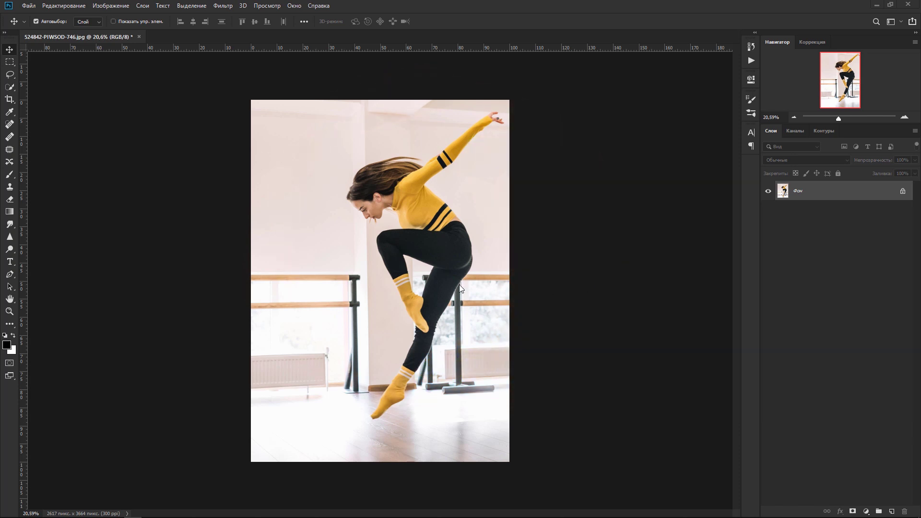
# - Create a 1000 × 1000 px Web document at 72 ppi, portrait, with artboards turned off
pyautogui.click(31, 7)
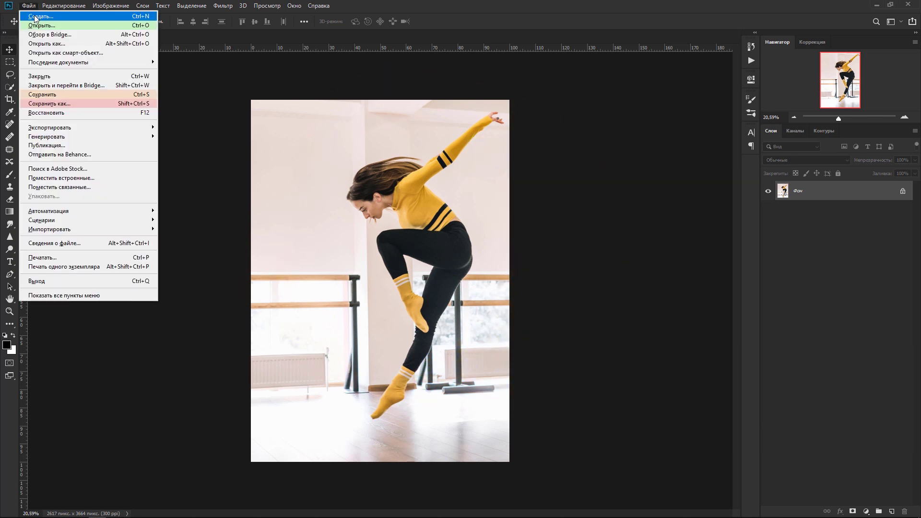
pyautogui.click(35, 17)
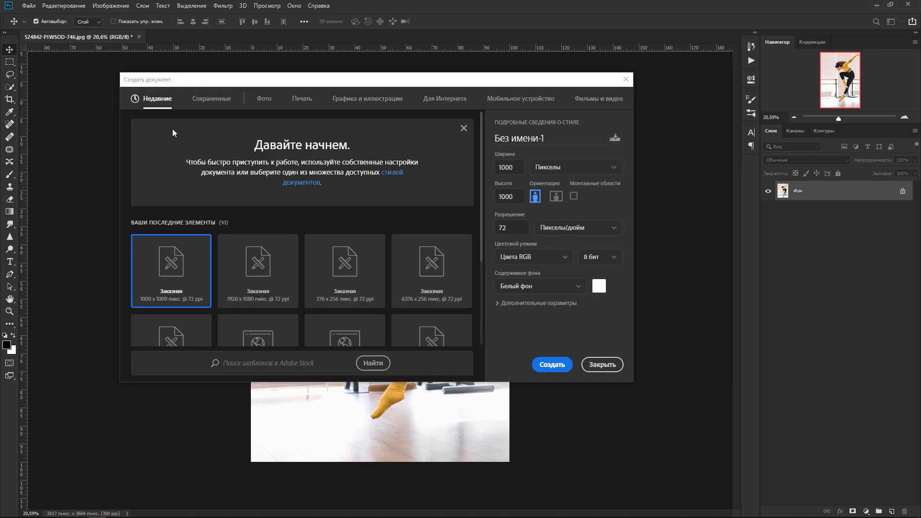
pyautogui.click(445, 98)
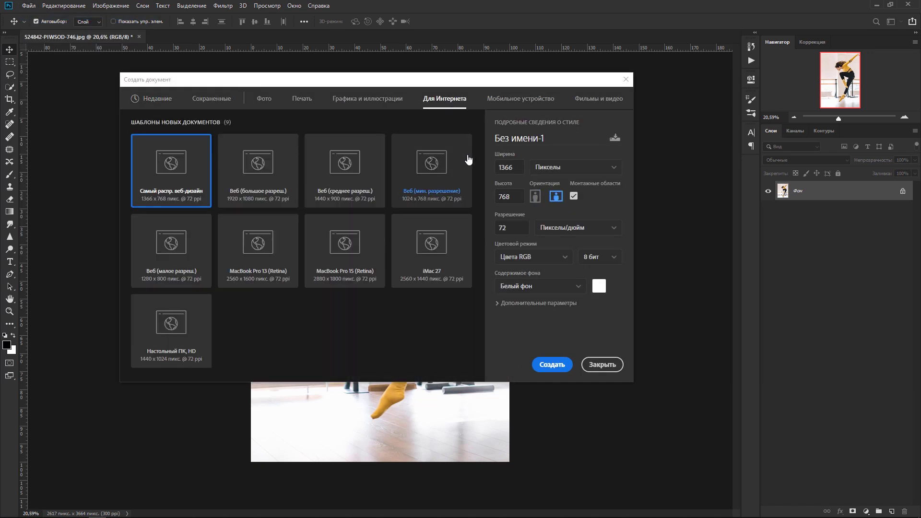
pyautogui.doubleClick(518, 167)
pyautogui.write('1000')
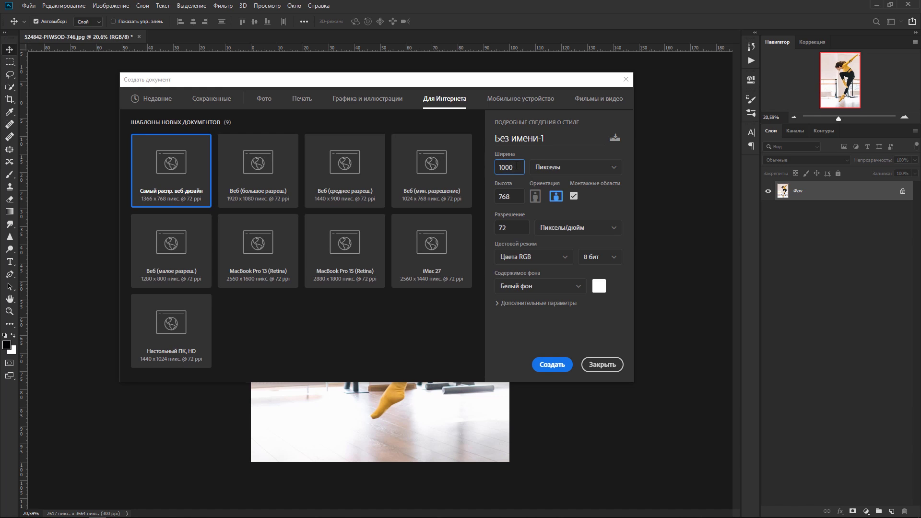
pyautogui.doubleClick(518, 196)
pyautogui.write('1000')
pyautogui.click(535, 196)
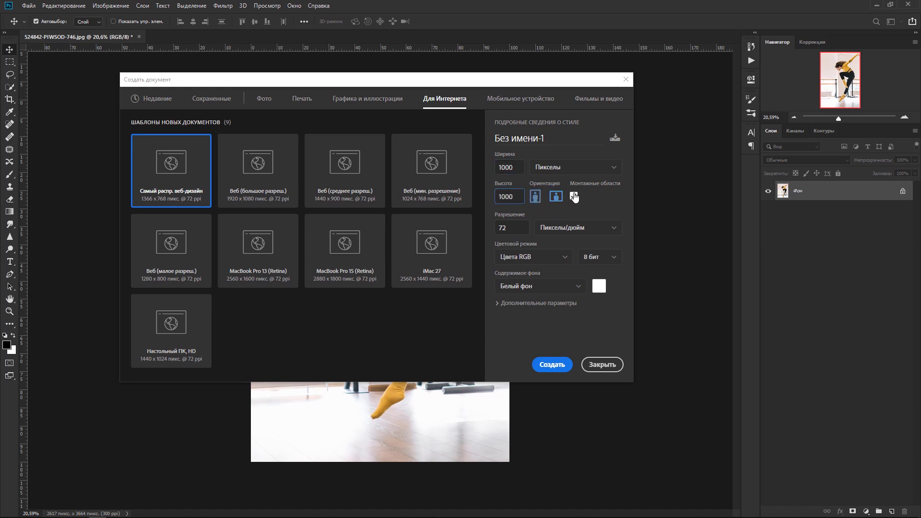
pyautogui.click(574, 196)
pyautogui.doubleClick(511, 233)
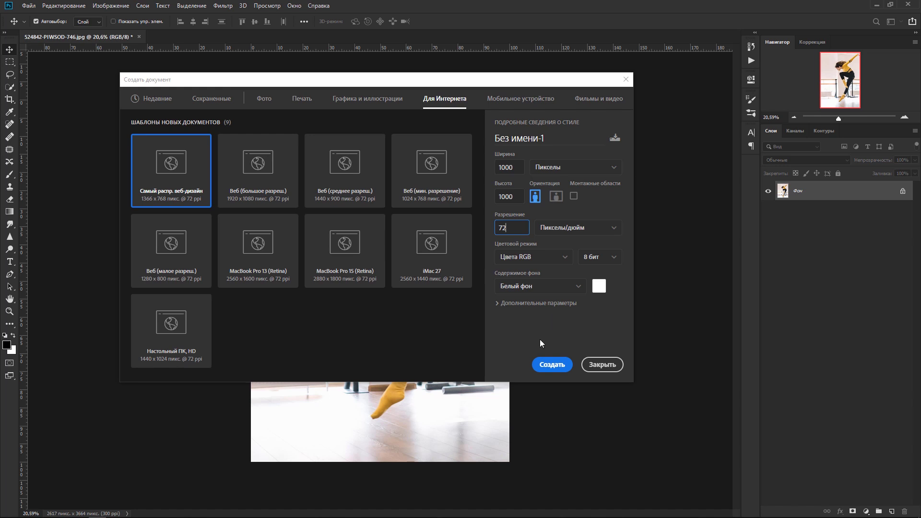
pyautogui.click(555, 368)
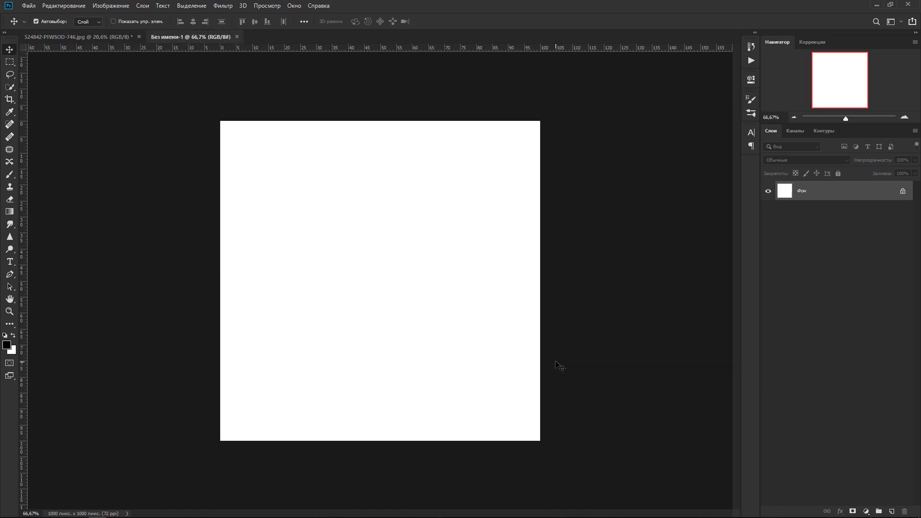
pyautogui.hotkey('ctrl', '0')
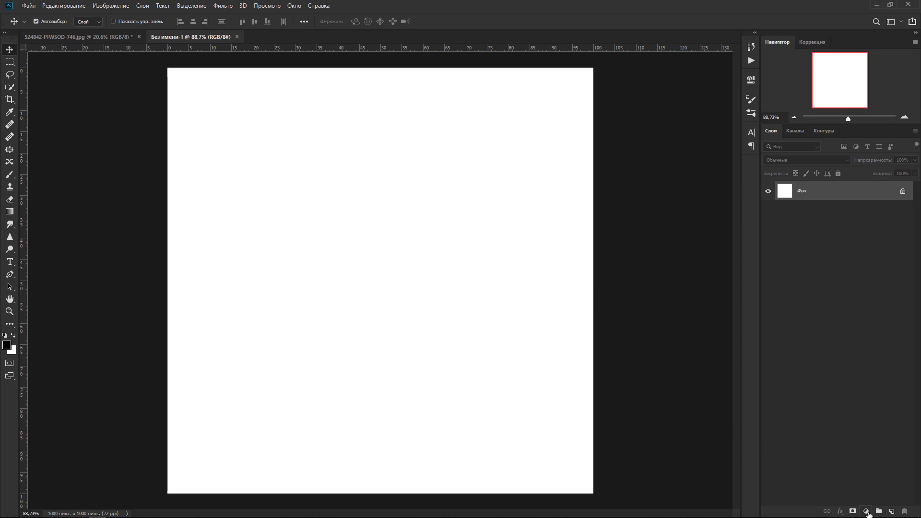
# - Add a Foreground-to-Background gradient fill layer and set its style to Radial
pyautogui.click(868, 511)
pyautogui.click(875, 354)
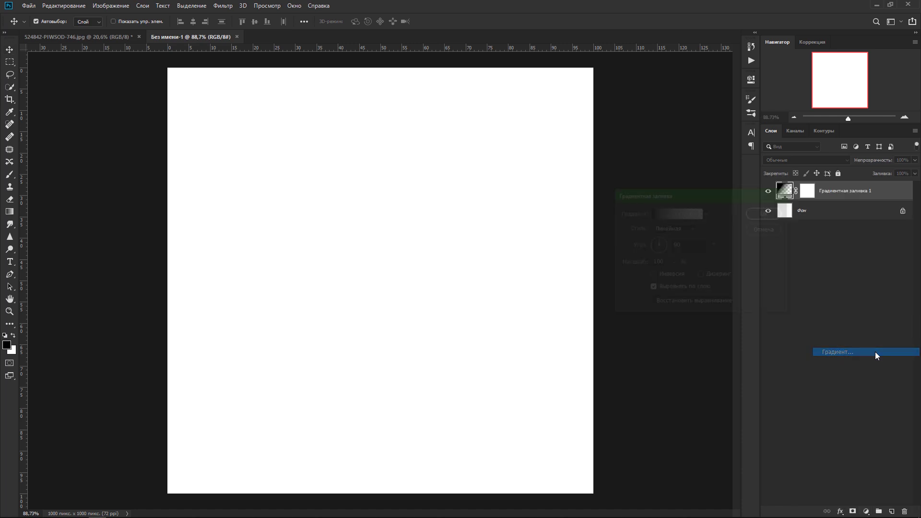
pyautogui.click(676, 212)
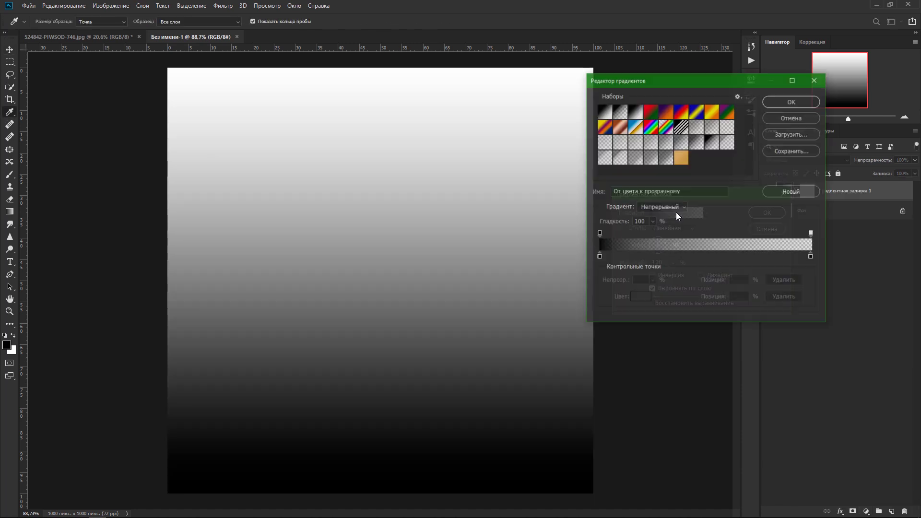
pyautogui.click(602, 115)
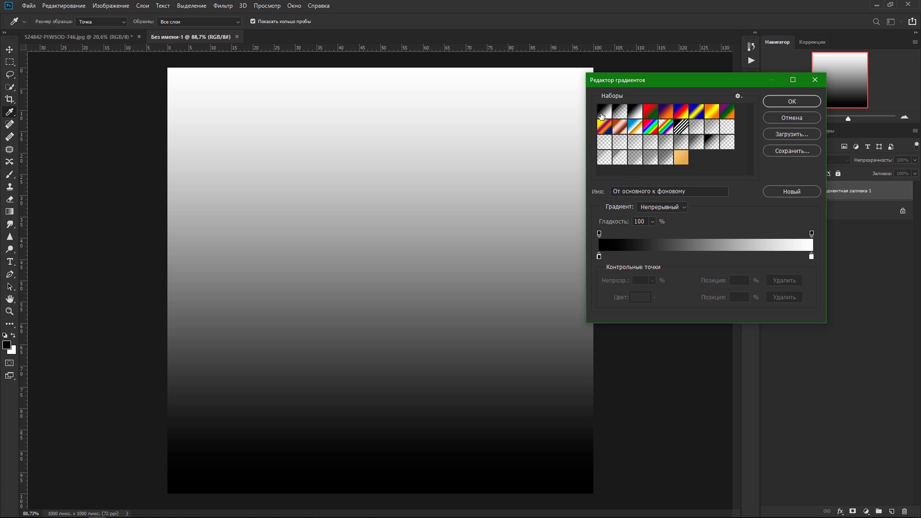
pyautogui.click(793, 102)
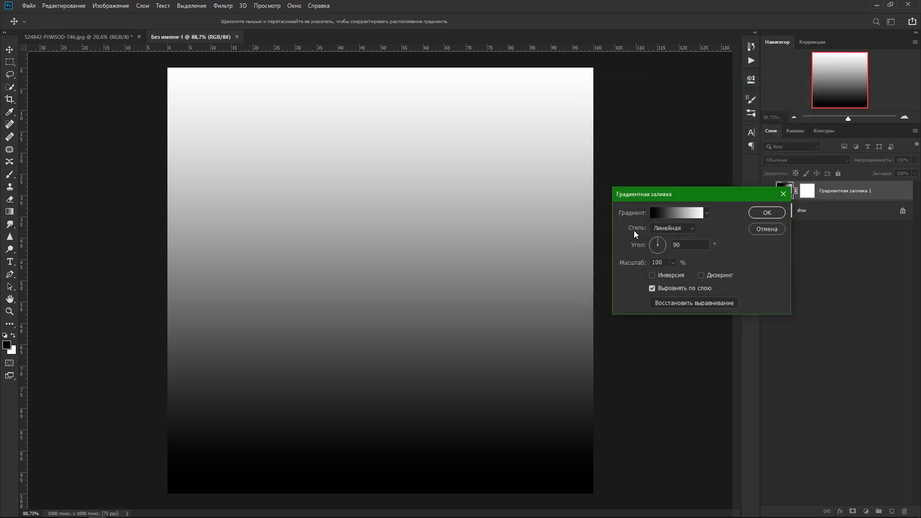
pyautogui.click(665, 230)
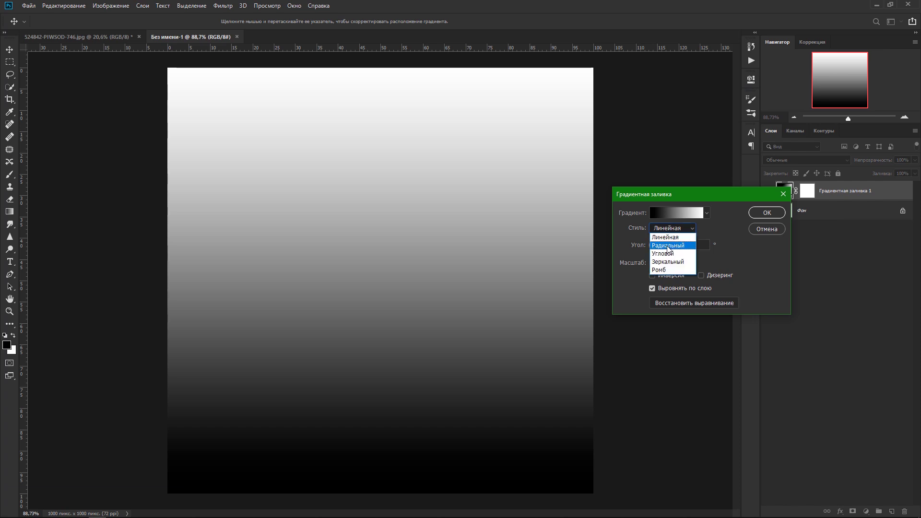
pyautogui.click(667, 245)
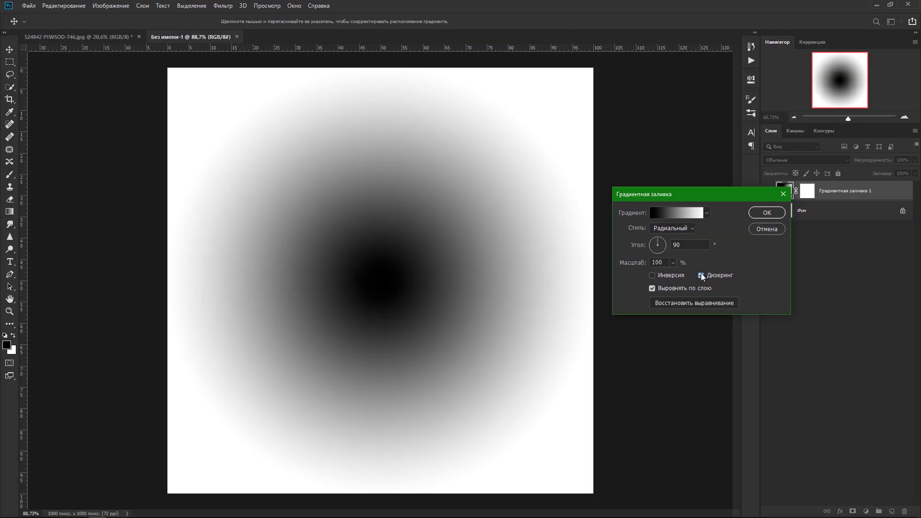
# - Recolour the gradient's left stop to pale yellow fef090
pyautogui.click(675, 211)
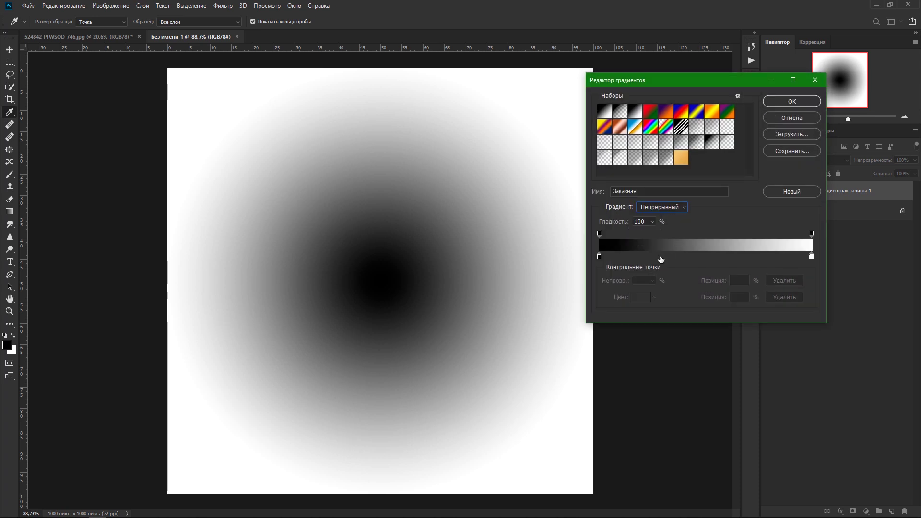
pyautogui.click(600, 257)
pyautogui.click(640, 297)
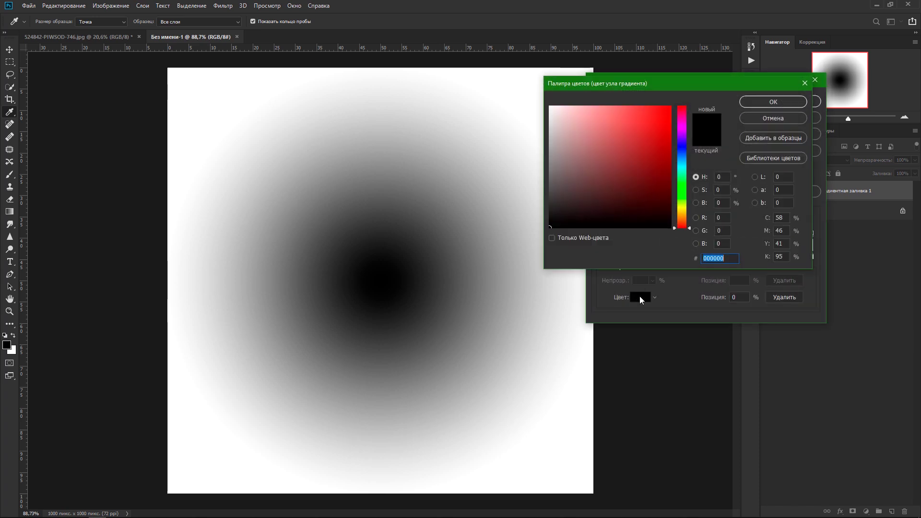
pyautogui.click(682, 207)
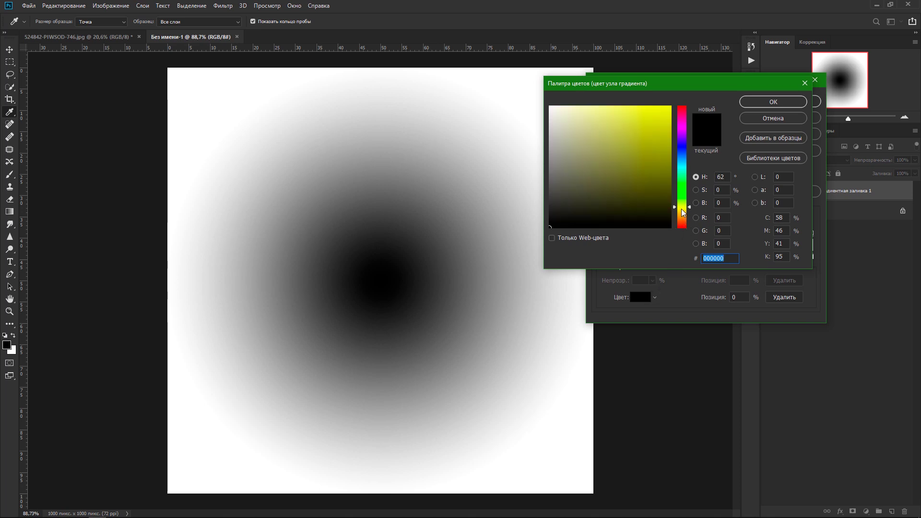
pyautogui.click(602, 106)
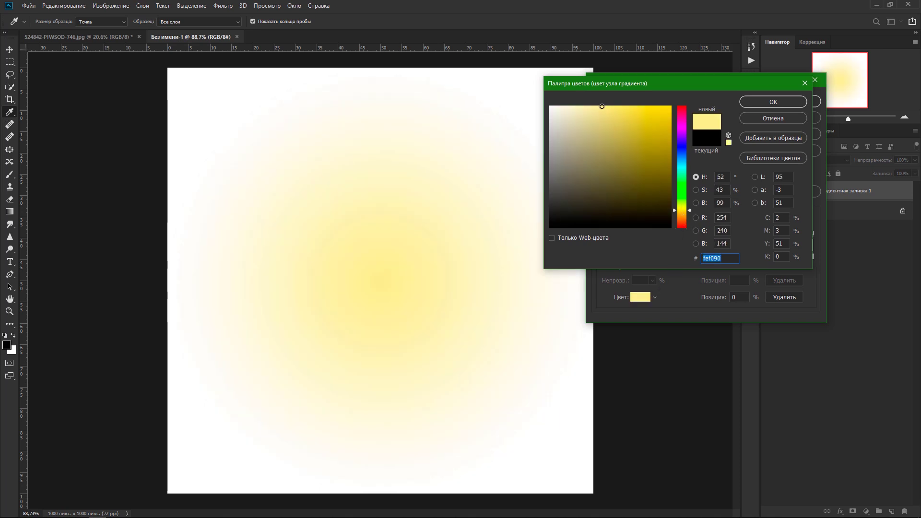
pyautogui.click(768, 102)
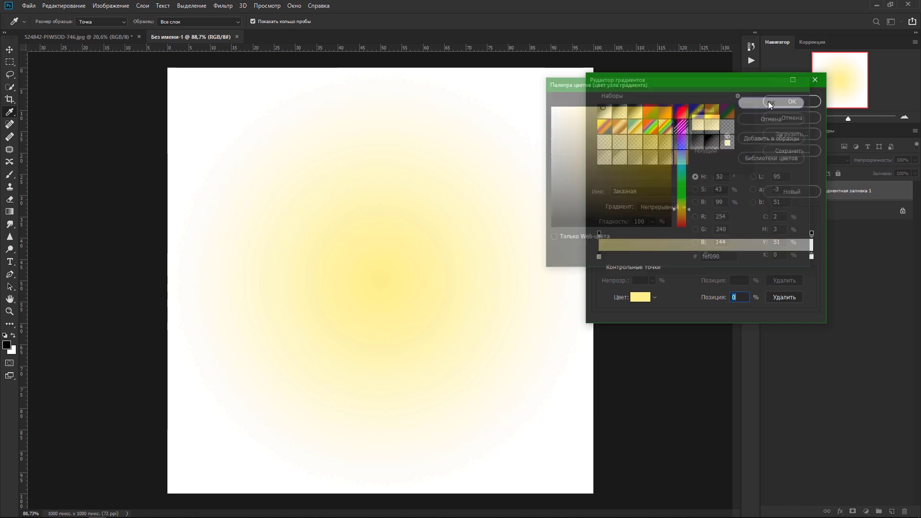
# - Recolour the right stop to golden yellow fddb52 and apply the gradient fill
pyautogui.click(812, 257)
pyautogui.click(638, 297)
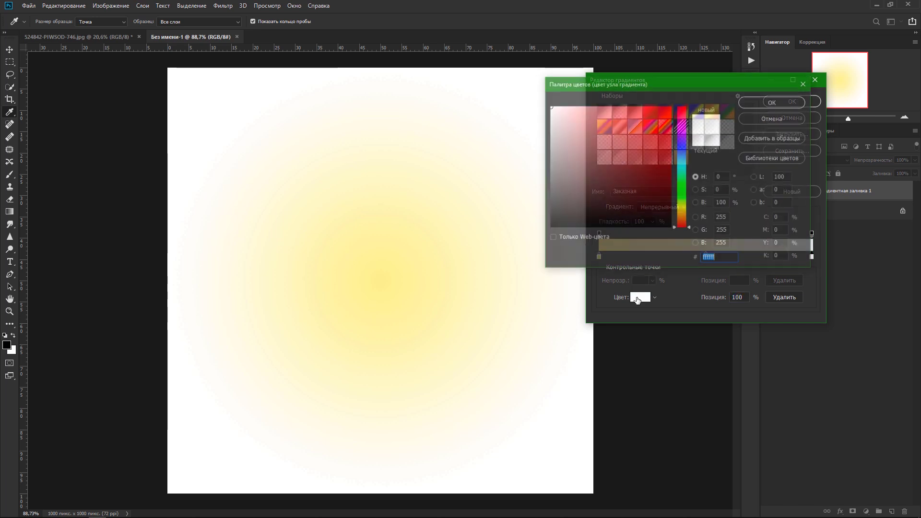
pyautogui.click(683, 209)
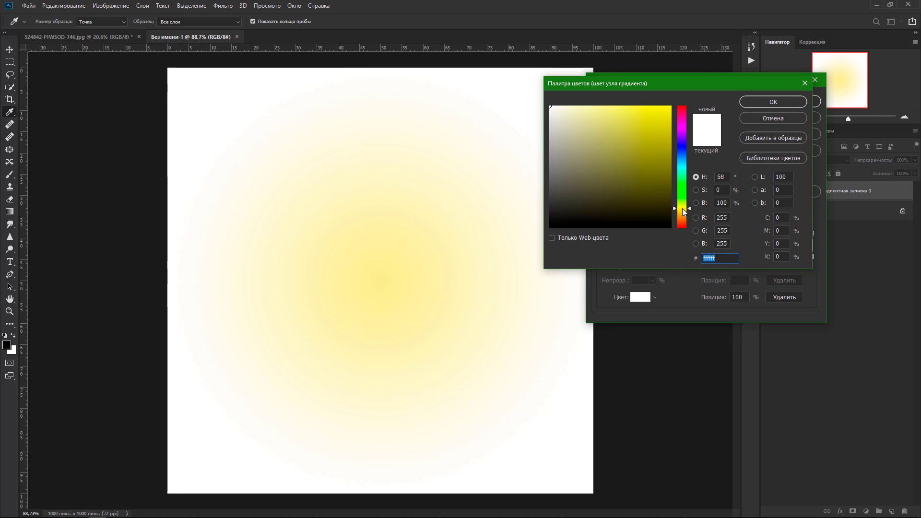
pyautogui.click(631, 106)
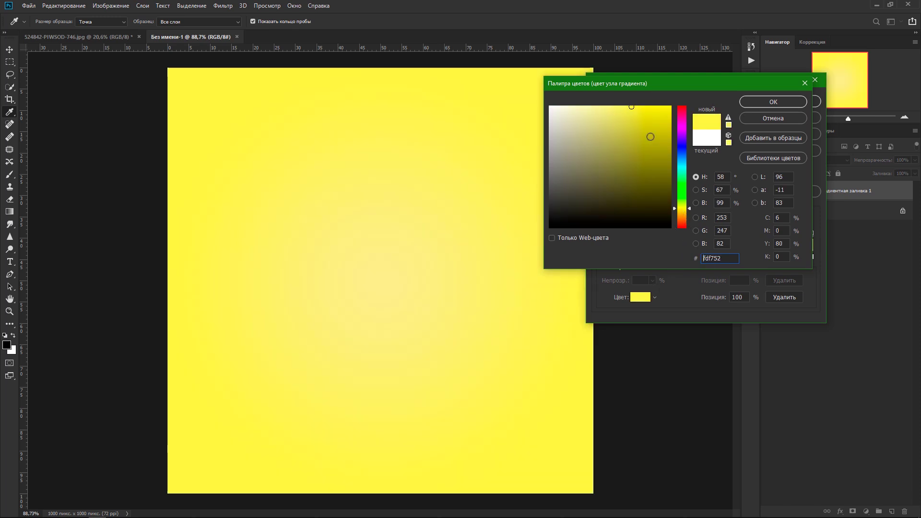
pyautogui.click(686, 211)
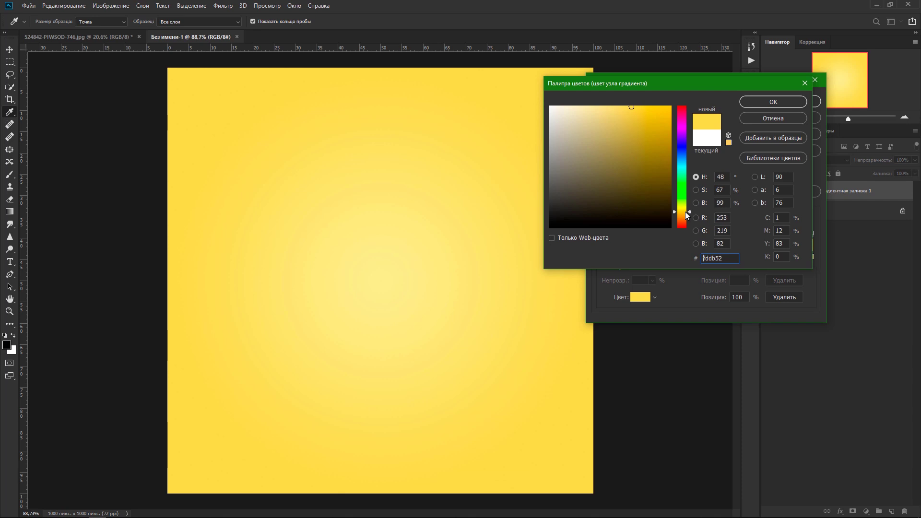
pyautogui.click(768, 102)
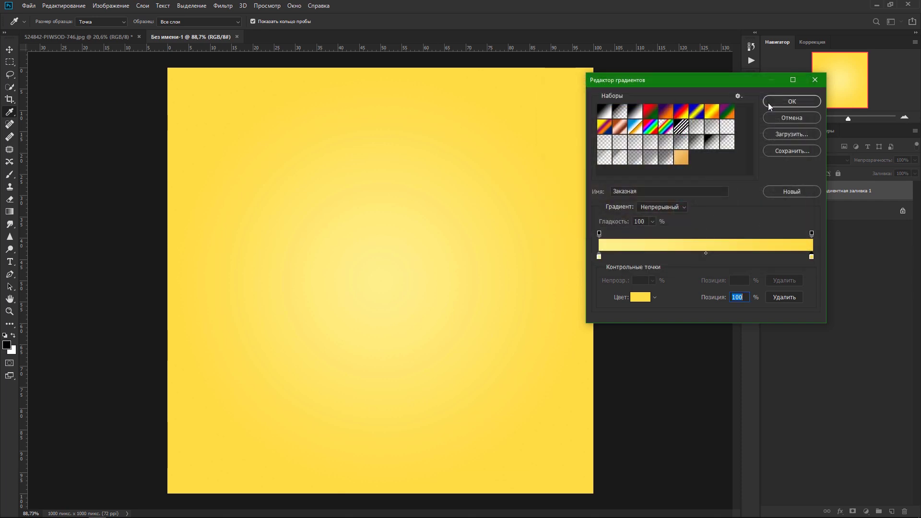
pyautogui.click(782, 104)
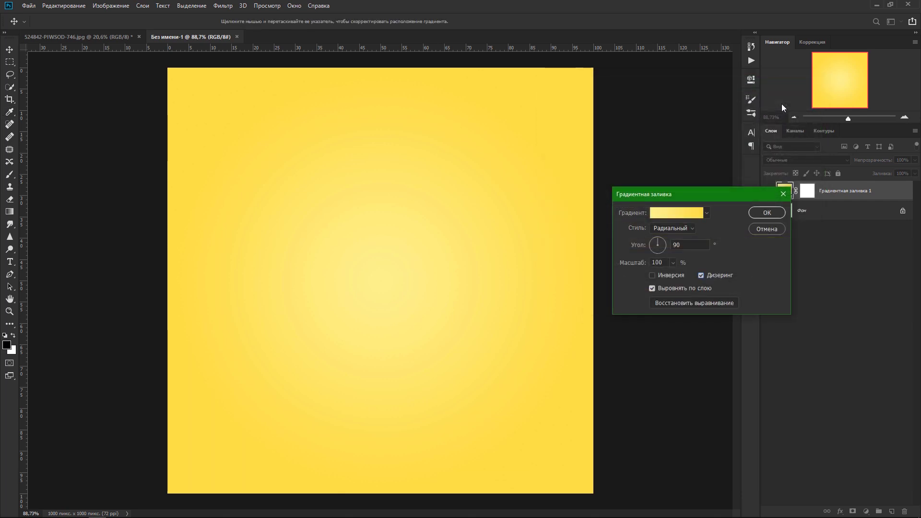
pyautogui.click(766, 212)
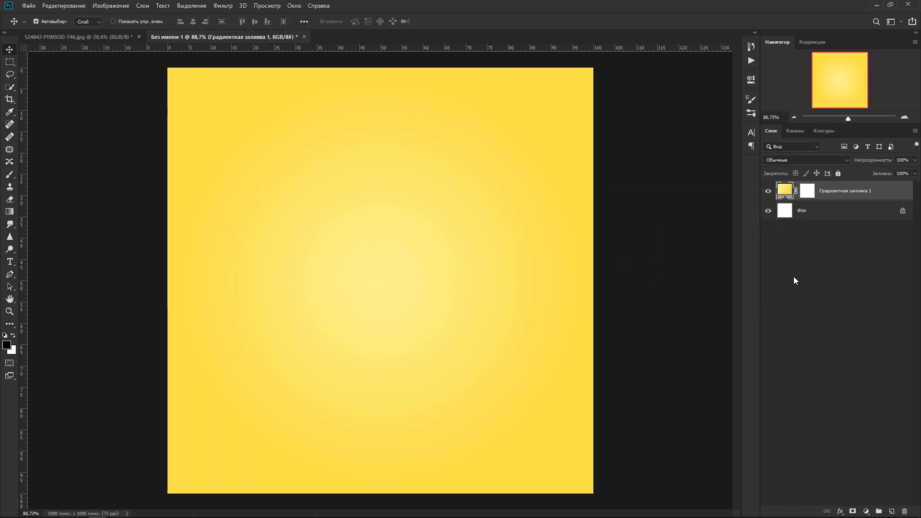
# - On the dancer photo, quick-select the black leggings and lower legs
pyautogui.click(110, 39)
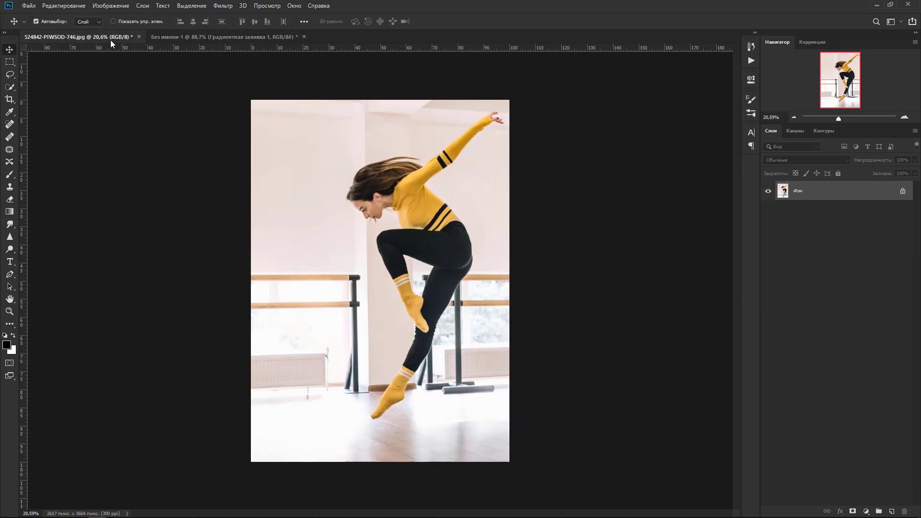
pyautogui.click(11, 87)
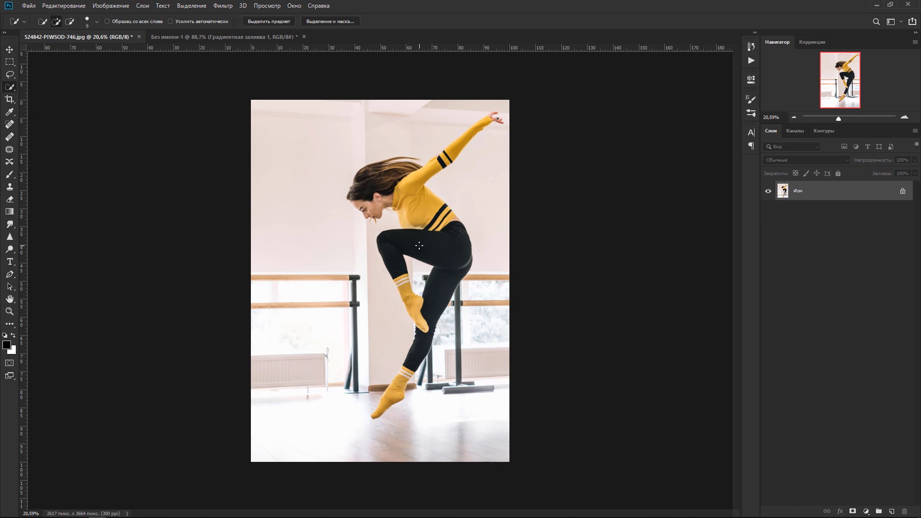
pyautogui.moveTo(420, 245); pyautogui.dragTo(445, 252)
pyautogui.scroll(3, 400, 379)
pyautogui.scroll(3, 399, 379)
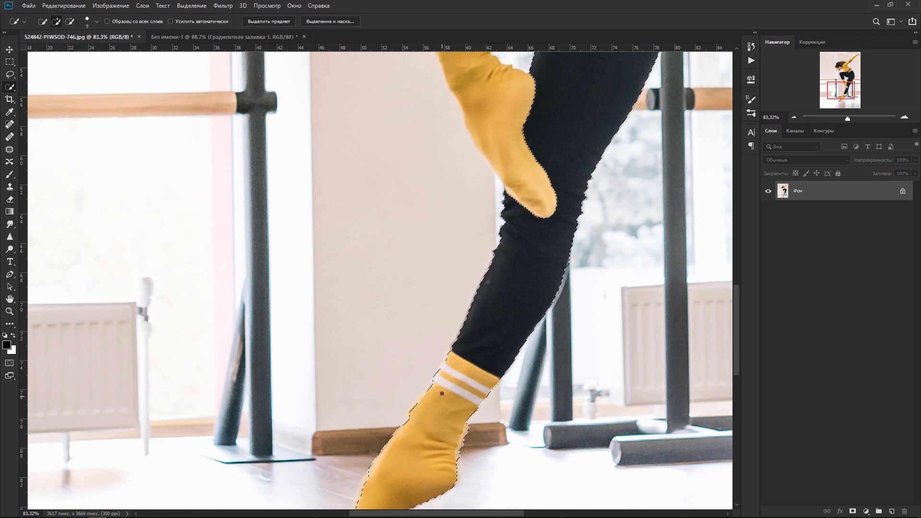
pyautogui.moveTo(410, 432); pyautogui.dragTo(453, 326)
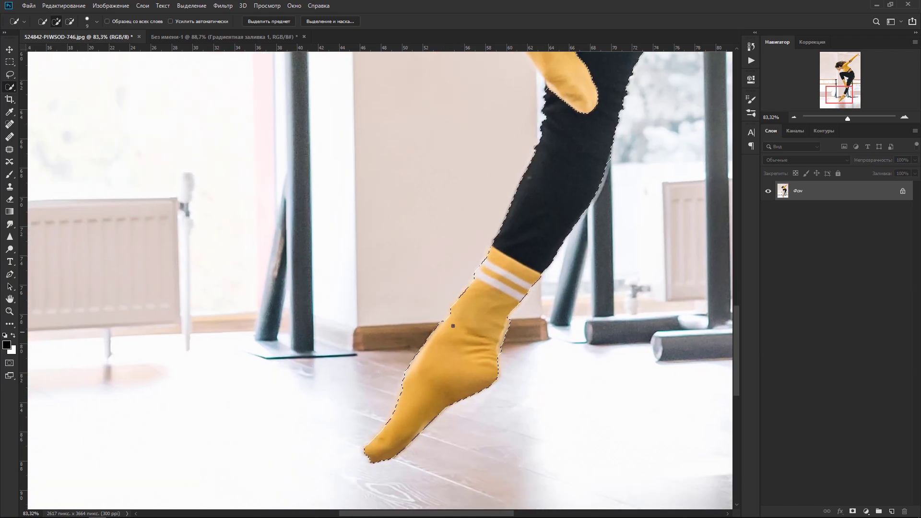
pyautogui.moveTo(514, 259); pyautogui.dragTo(463, 385)
# - Lasso the barre end near the knee out and add the sock's left edge
pyautogui.press('l')
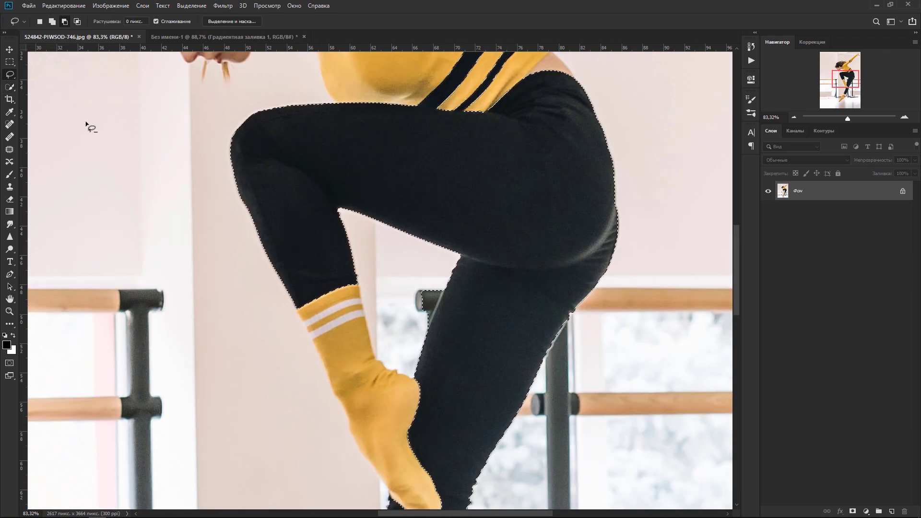
pyautogui.moveTo(406, 315); pyautogui.dragTo(447, 268)
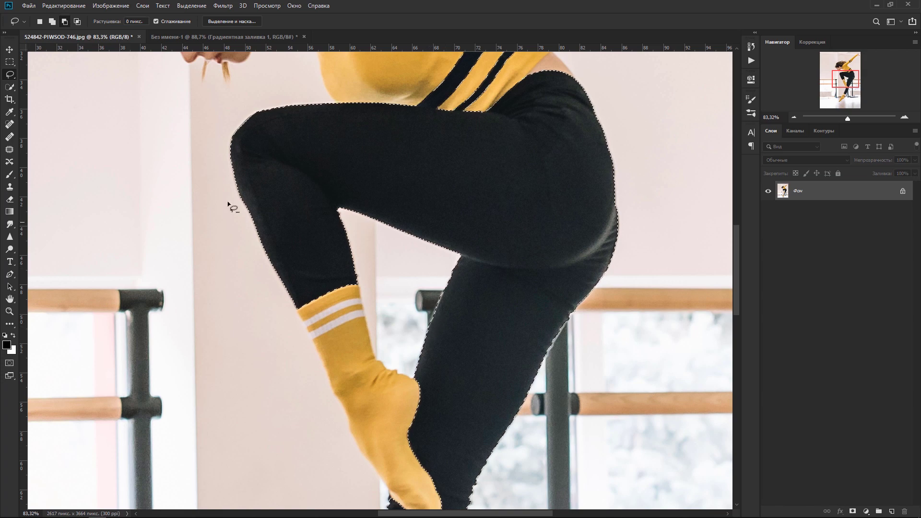
pyautogui.press('w')
pyautogui.moveTo(331, 331); pyautogui.dragTo(367, 391)
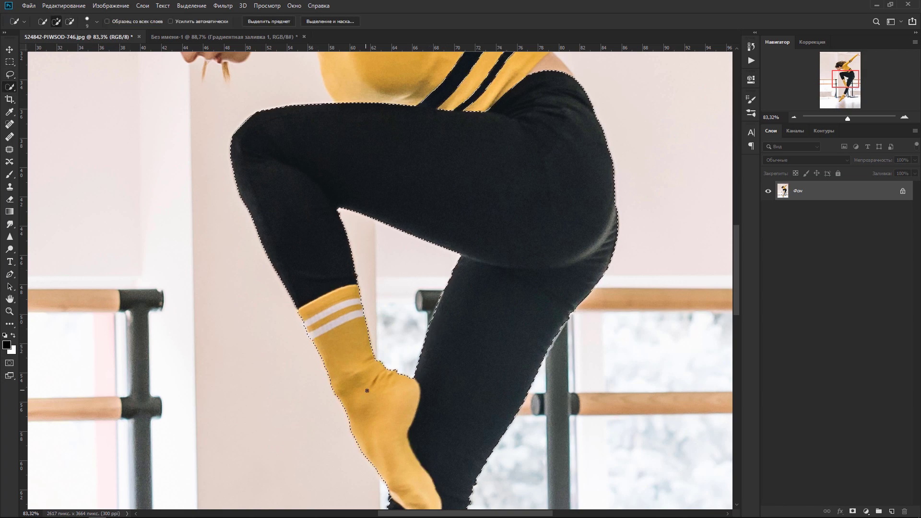
# - Extend the selection over the dancer's loose hair strand, shoulders and raised arm
pyautogui.moveTo(490, 211); pyautogui.dragTo(479, 438)
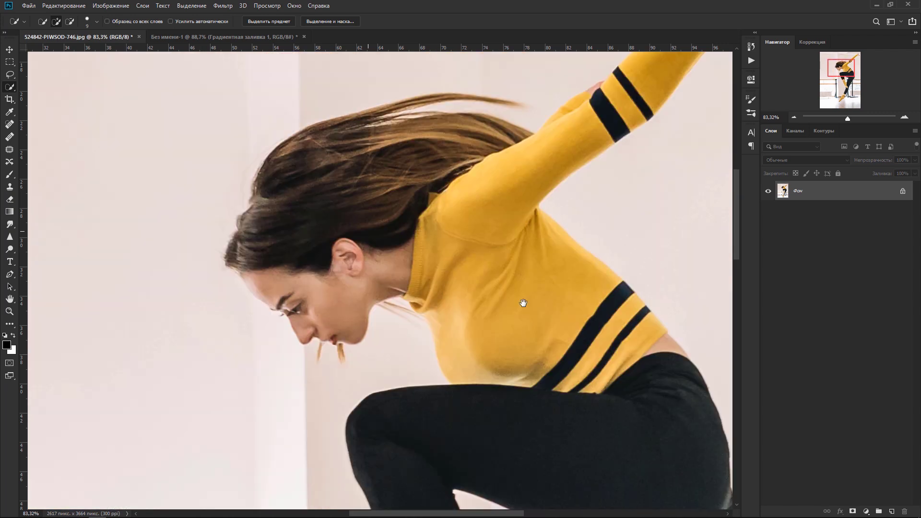
pyautogui.moveTo(523, 302); pyautogui.dragTo(565, 315)
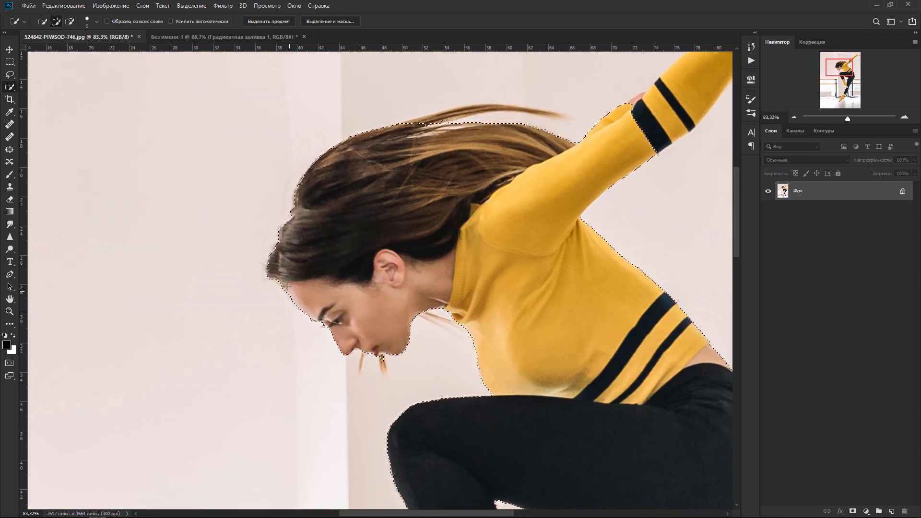
pyautogui.moveTo(456, 118); pyautogui.dragTo(561, 116)
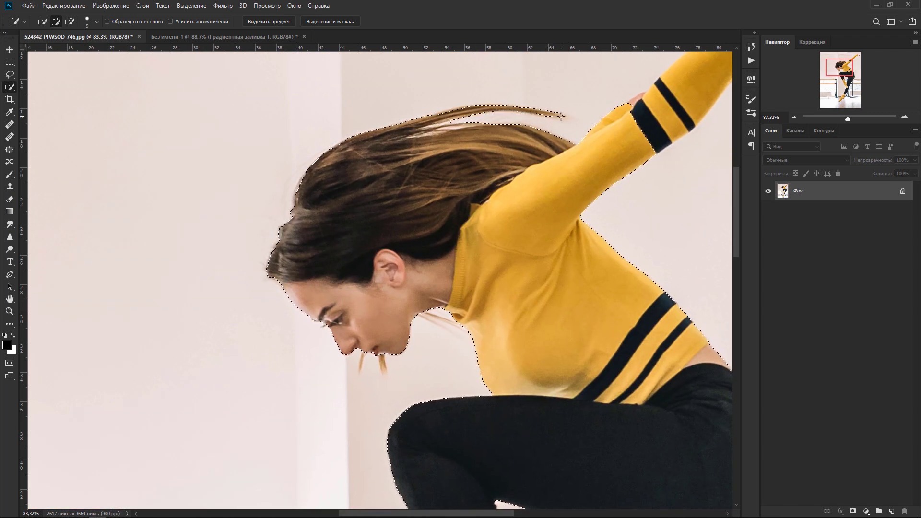
pyautogui.moveTo(563, 213)
pyautogui.mouseDown()
pyautogui.moveTo(374, 423)
pyautogui.moveTo(668, 138)
pyautogui.moveTo(688, 159)
pyautogui.mouseUp()
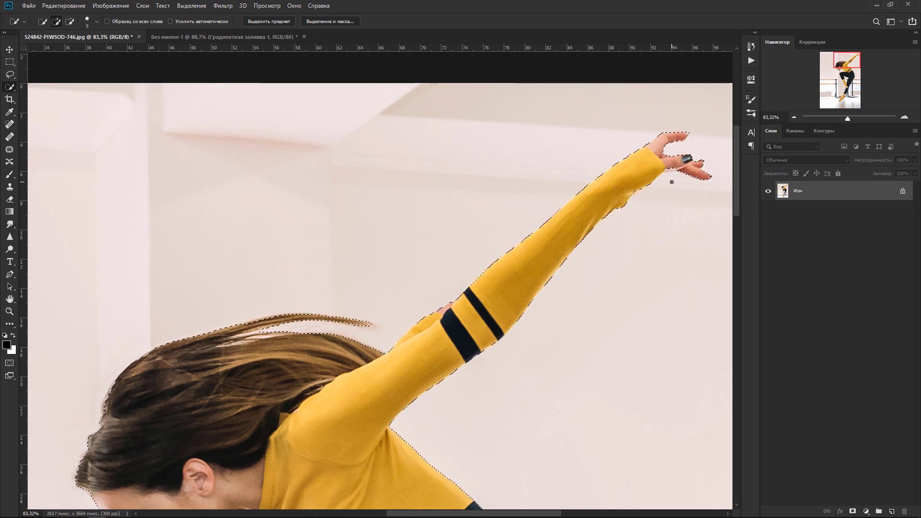
pyautogui.scroll(-3, 460, 313)
pyautogui.scroll(-3, 460, 313)
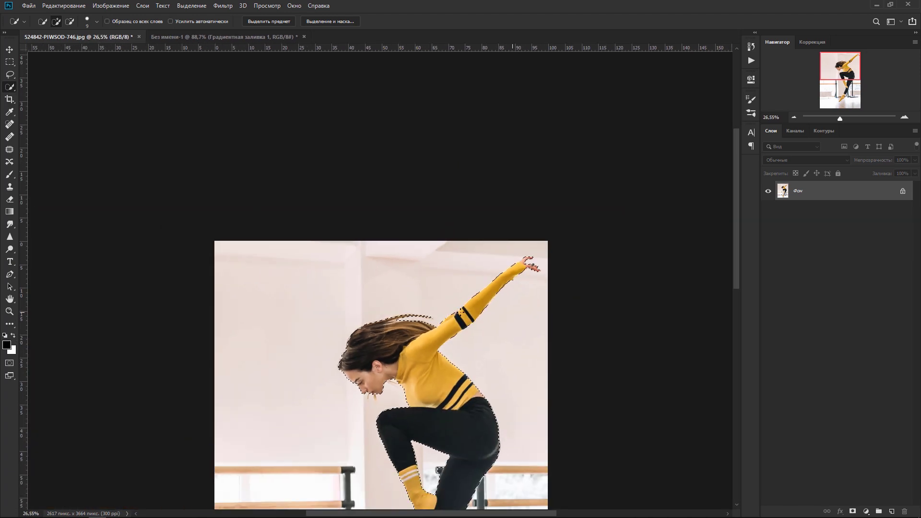
pyautogui.scroll(-1, 339, 137)
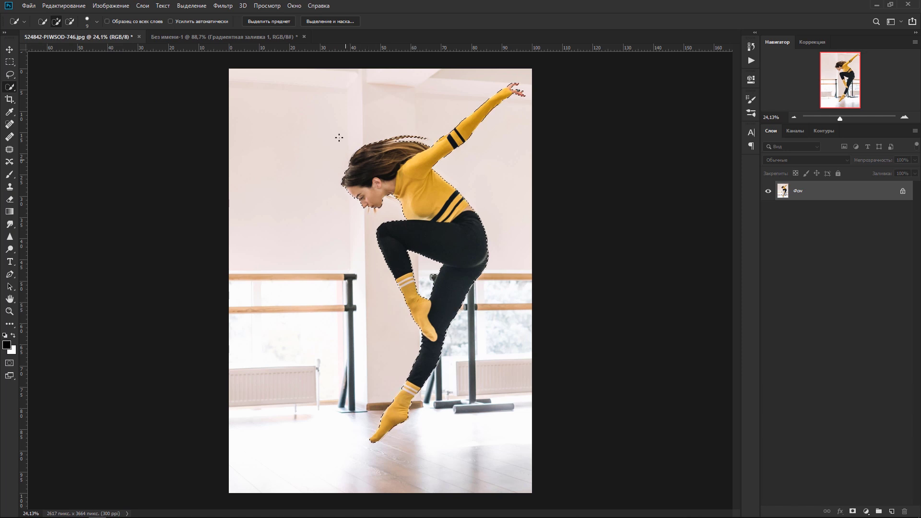
# - In Select and Mask, lasso-subtract the dark chair fragment beside the leg
pyautogui.click(332, 22)
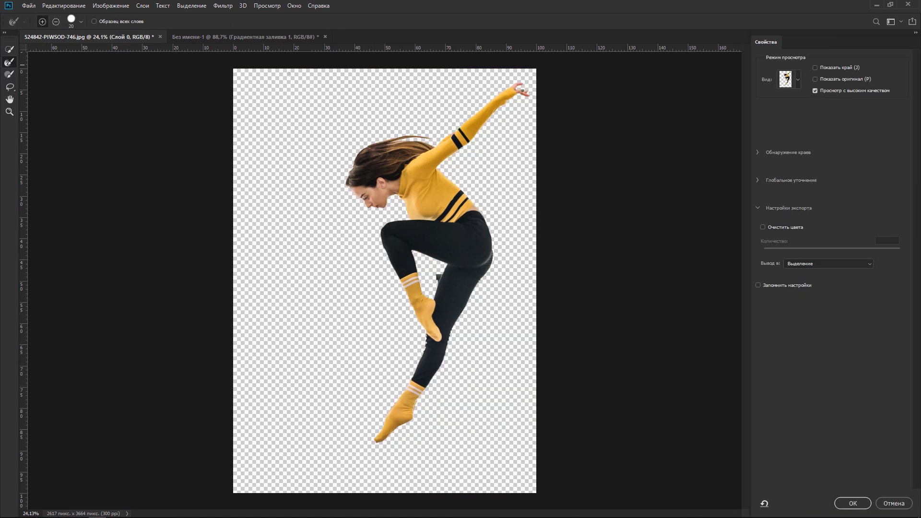
pyautogui.click(9, 87)
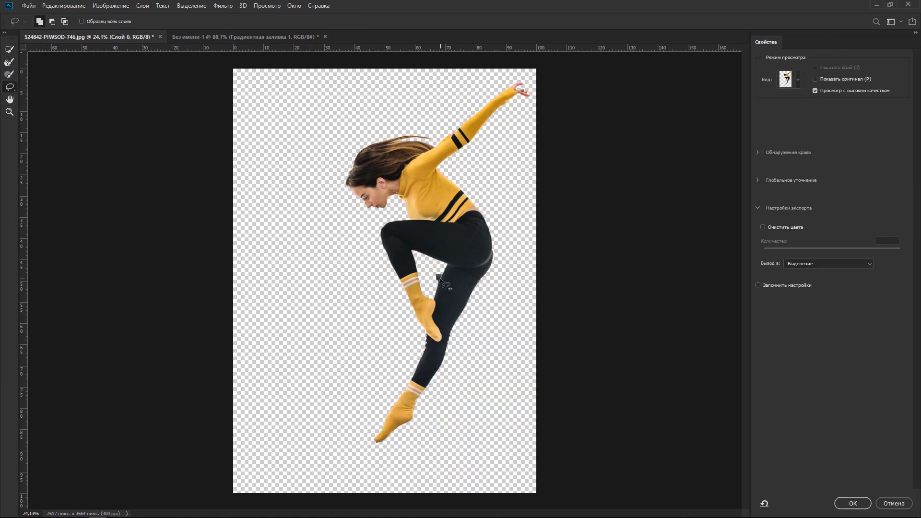
pyautogui.scroll(1, 439, 277)
pyautogui.scroll(6, 439, 277)
pyautogui.scroll(3, 439, 276)
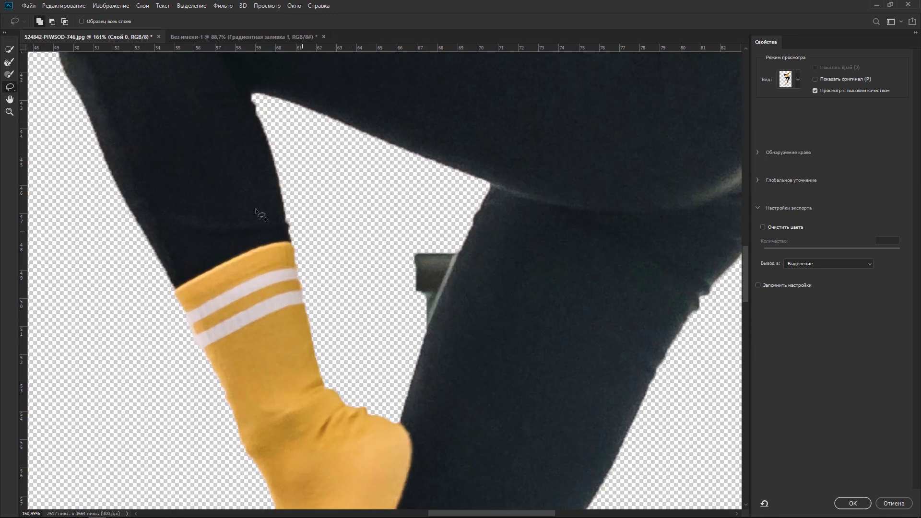
pyautogui.click(48, 20)
pyautogui.moveTo(436, 305); pyautogui.dragTo(417, 224)
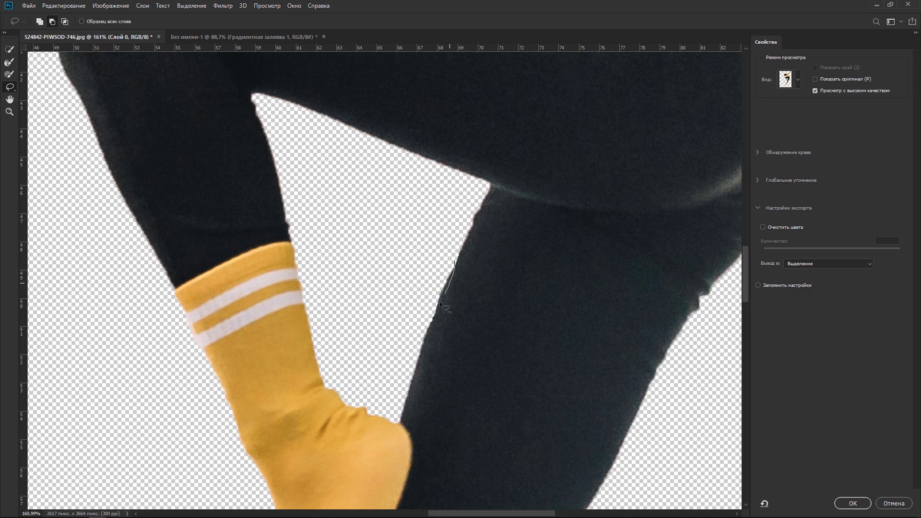
# - Trace a lasso line along the sock edge, then return to the refine brush
pyautogui.scroll(-5, 452, 280)
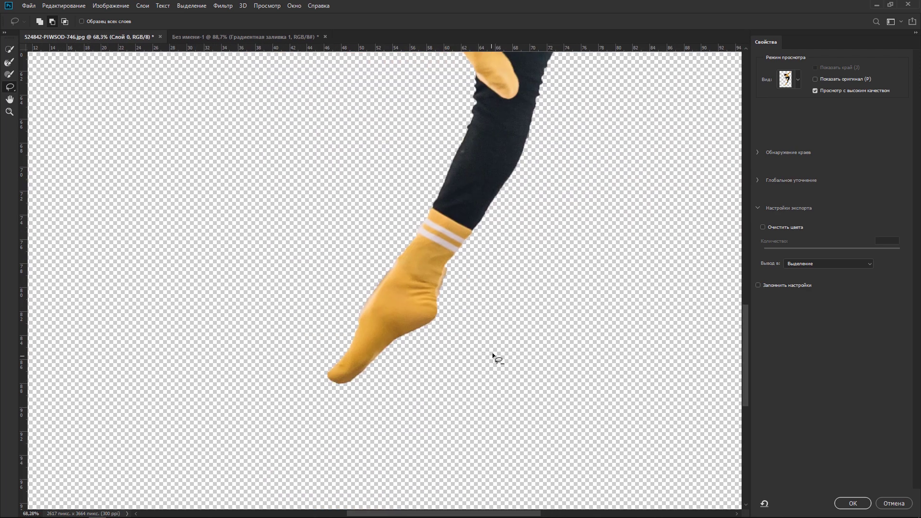
pyautogui.moveTo(392, 262); pyautogui.dragTo(386, 277)
pyautogui.scroll(5, 499, 336)
pyautogui.scroll(5, 432, 403)
pyautogui.scroll(3, 355, 437)
pyautogui.click(10, 76)
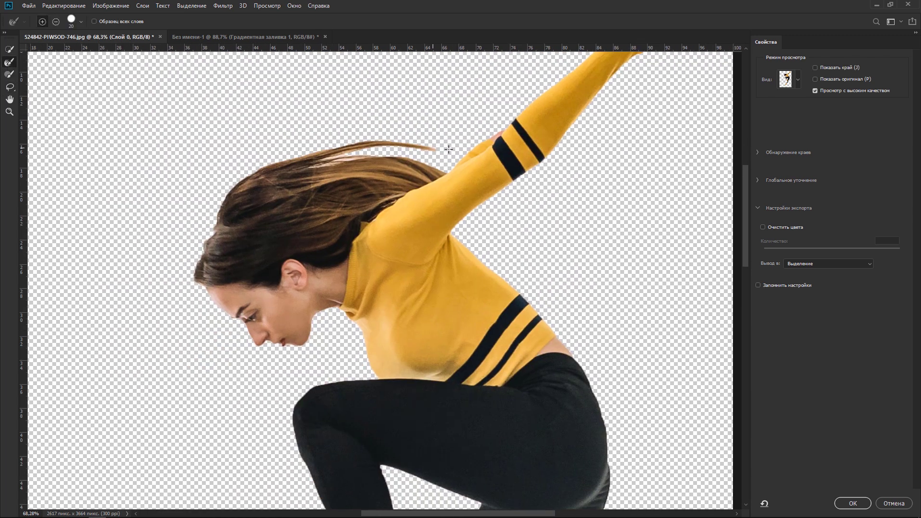
pyautogui.click(13, 52)
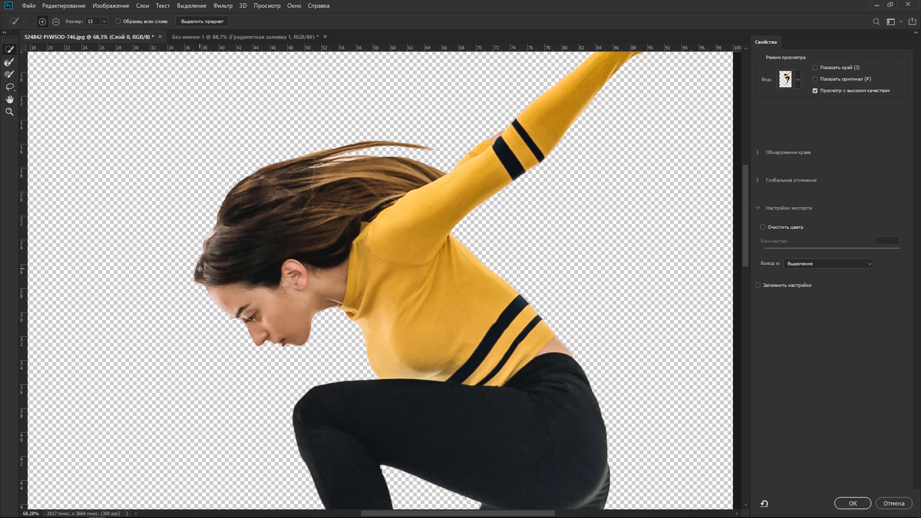
# - Apply the refined selection, copy the dancer onto Слой 1 and hide the Фон layer
pyautogui.click(853, 503)
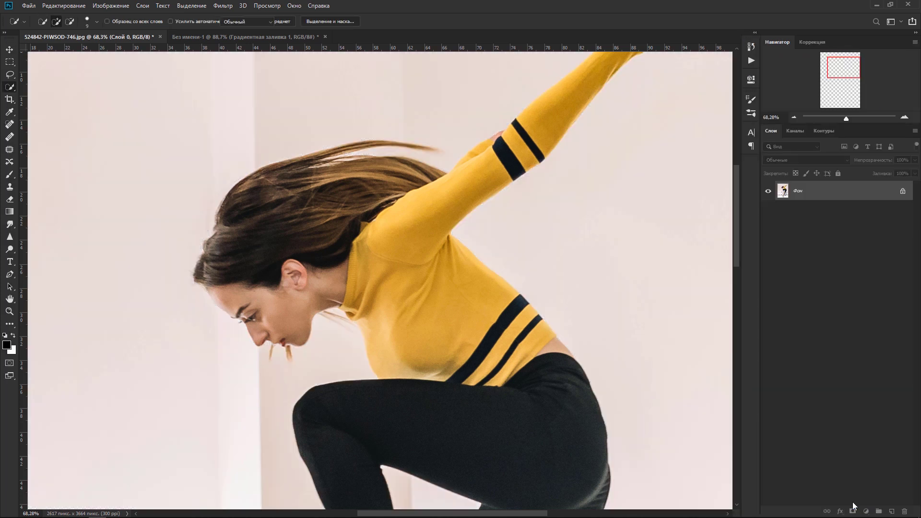
pyautogui.scroll(-2, 568, 367)
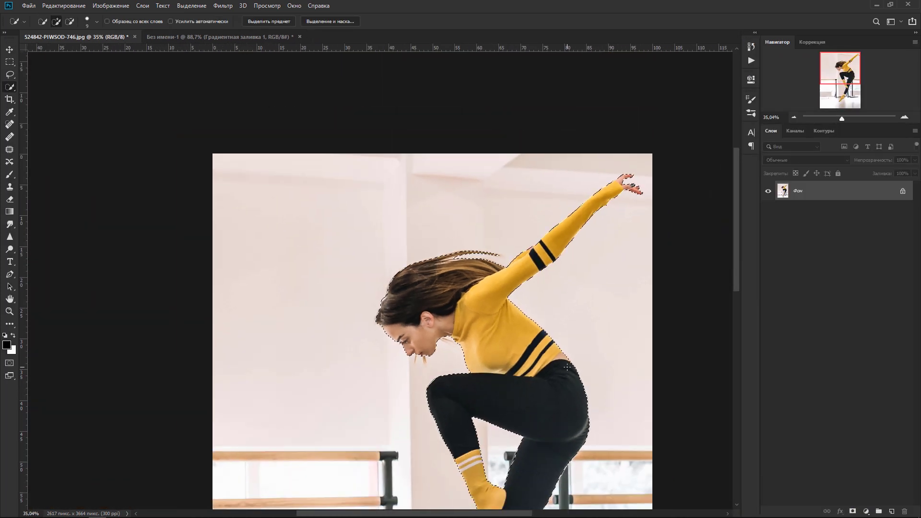
pyautogui.scroll(-1, 568, 367)
pyautogui.scroll(-1, 567, 366)
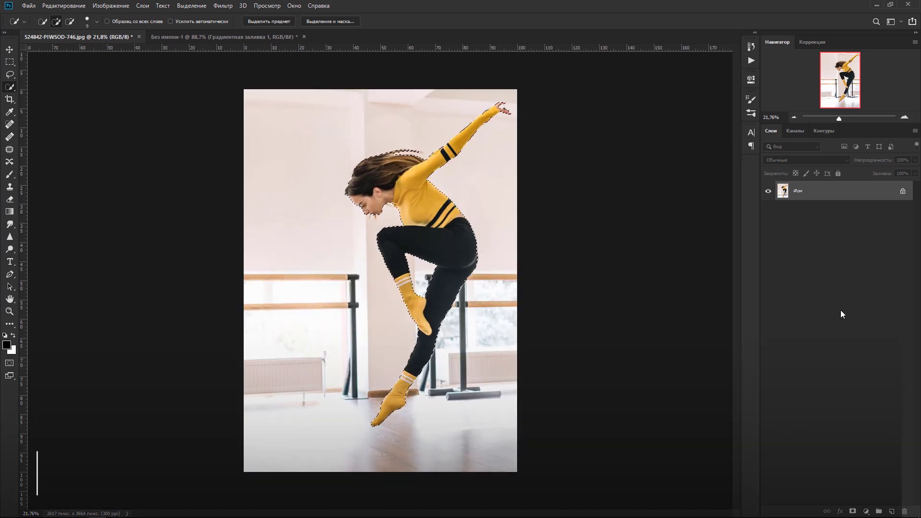
pyautogui.hotkey('ctrl', 'j')
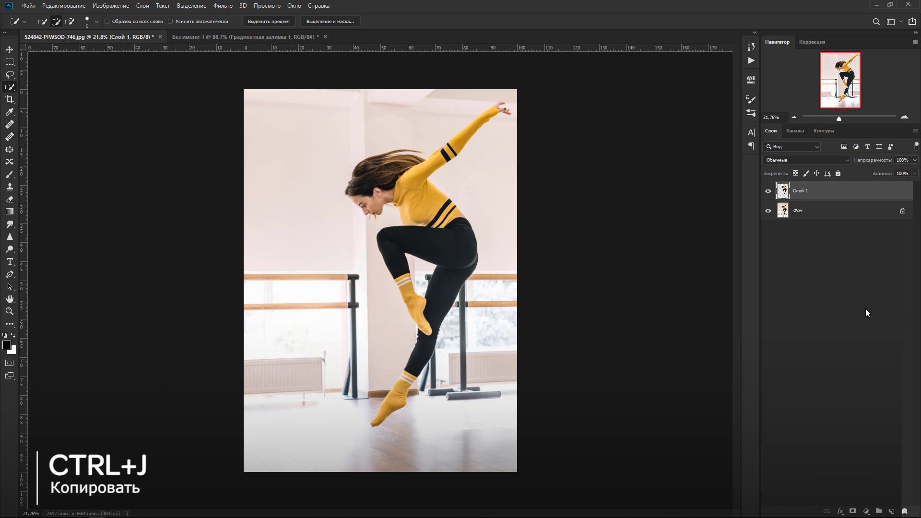
pyautogui.click(770, 212)
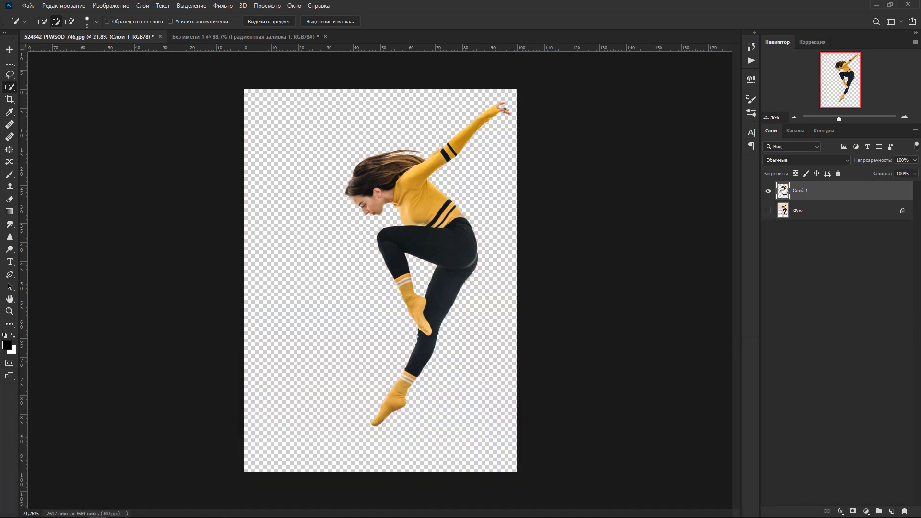
pyautogui.moveTo(784, 190); pyautogui.dragTo(240, 38)
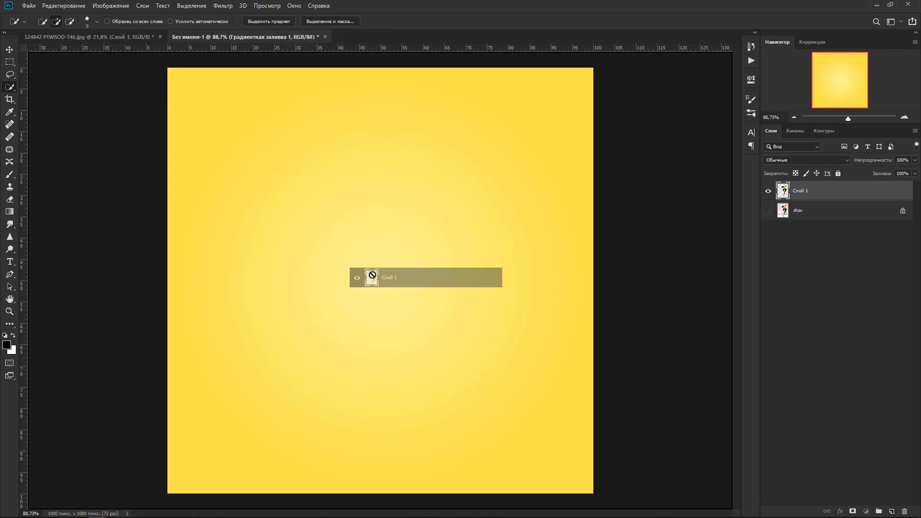
# - Drop the dancer onto the yellow gradient canvas and scale her to fit inside it
pyautogui.moveTo(240, 38); pyautogui.dragTo(375, 272)
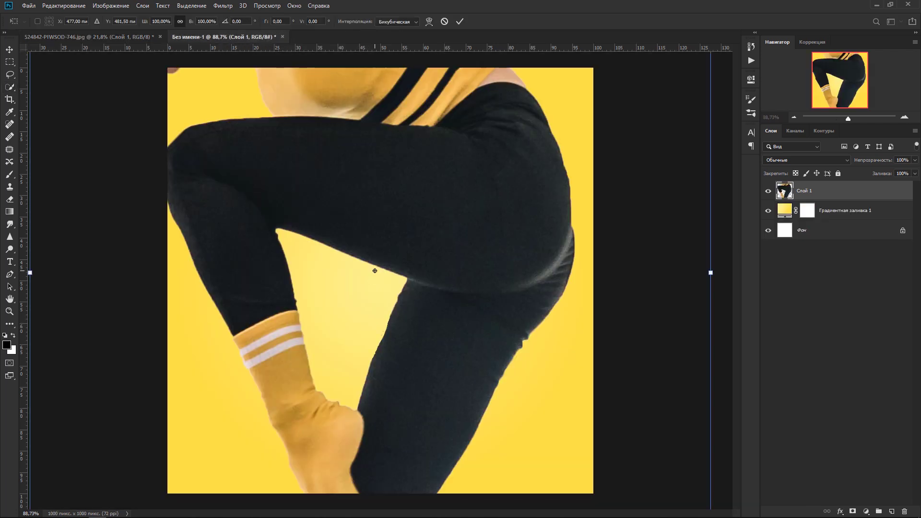
pyautogui.hotkey('ctrl', '0')
pyautogui.moveTo(288, 456); pyautogui.dragTo(360, 315)
pyautogui.moveTo(461, 117); pyautogui.dragTo(397, 240)
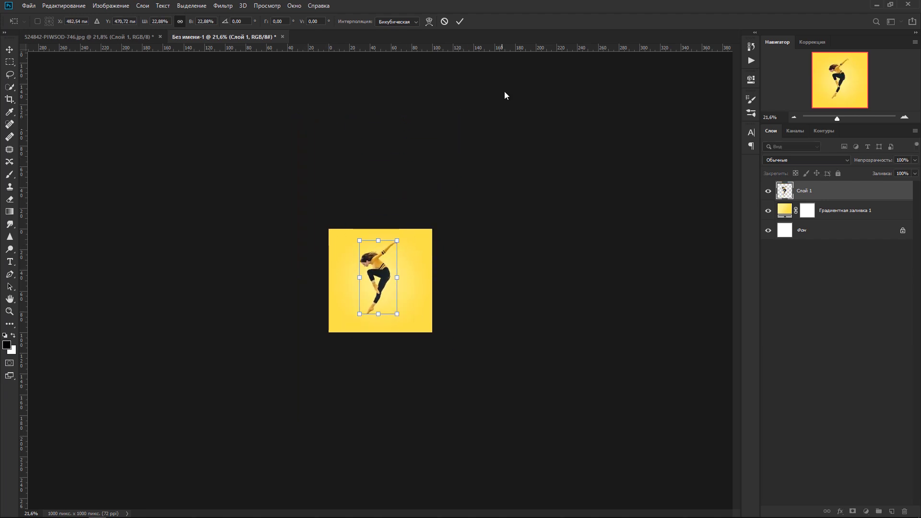
pyautogui.click(462, 24)
pyautogui.scroll(2, 386, 277)
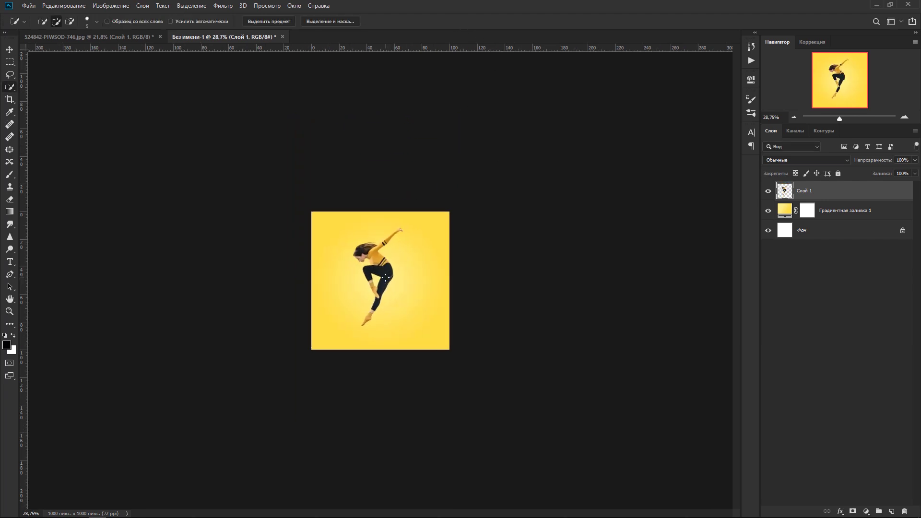
pyautogui.scroll(2, 386, 278)
pyautogui.scroll(3, 387, 278)
pyautogui.scroll(-1, 392, 277)
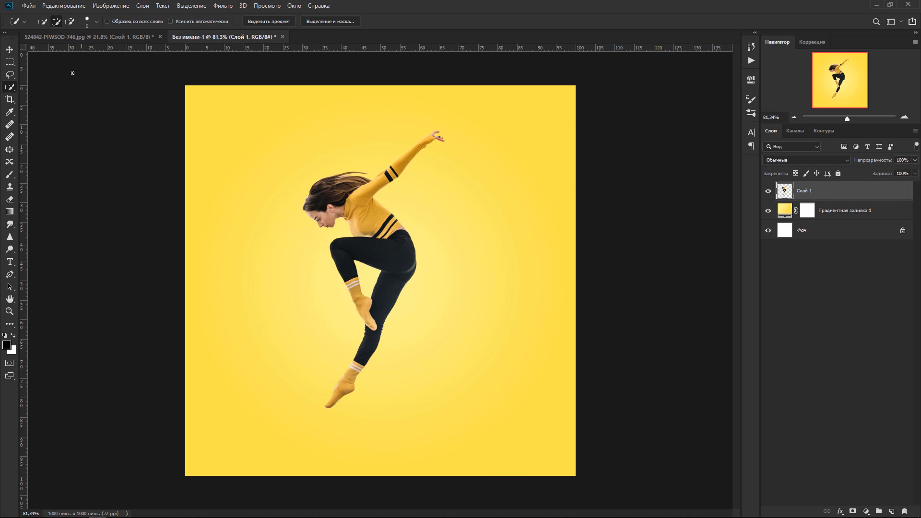
pyautogui.click(10, 62)
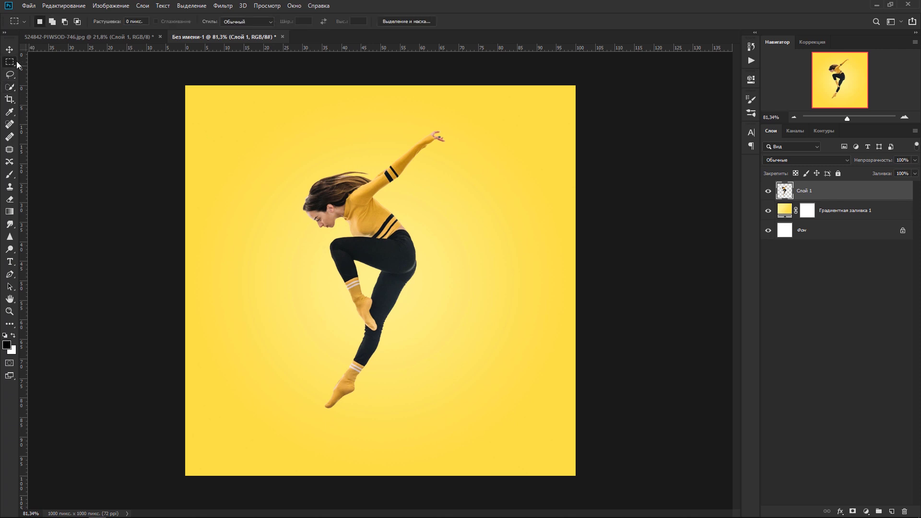
# - Marquee a thin vertical strip of the leggings and copy it onto new layer Слой 2
pyautogui.scroll(2, 379, 234)
pyautogui.scroll(2, 379, 234)
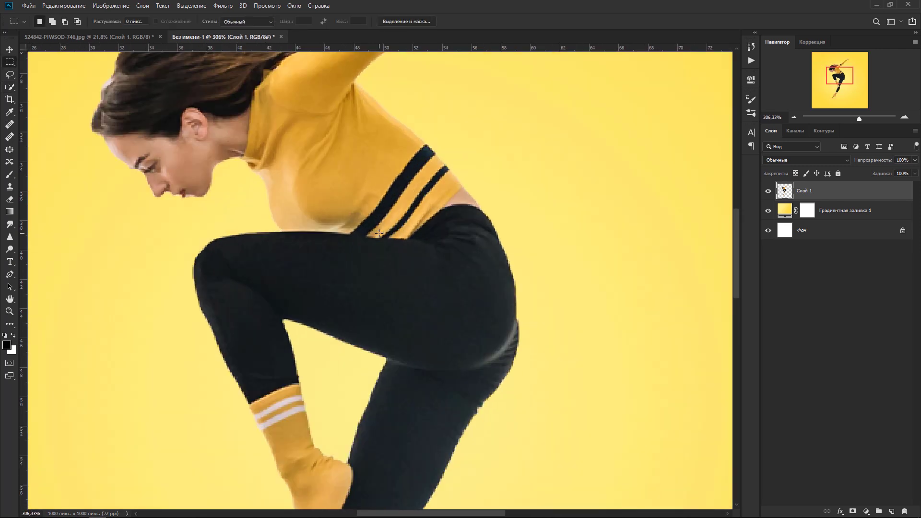
pyautogui.scroll(1, 379, 234)
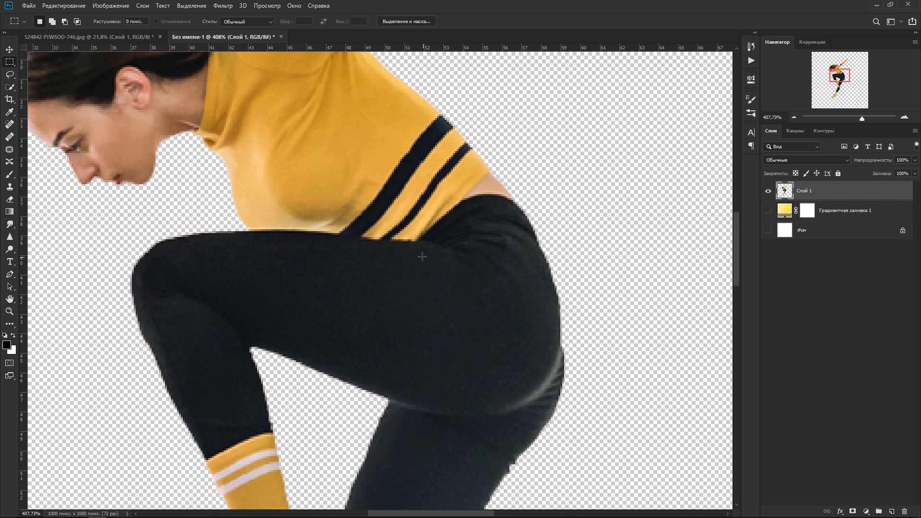
pyautogui.moveTo(422, 257); pyautogui.dragTo(421, 501)
pyautogui.hotkey('ctrl', '0')
pyautogui.scroll(5, 432, 333)
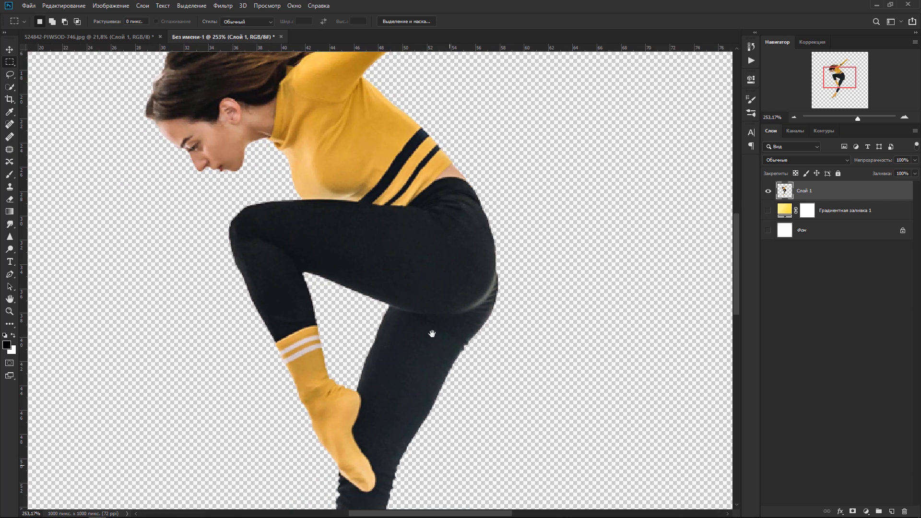
pyautogui.moveTo(432, 334); pyautogui.dragTo(428, 306)
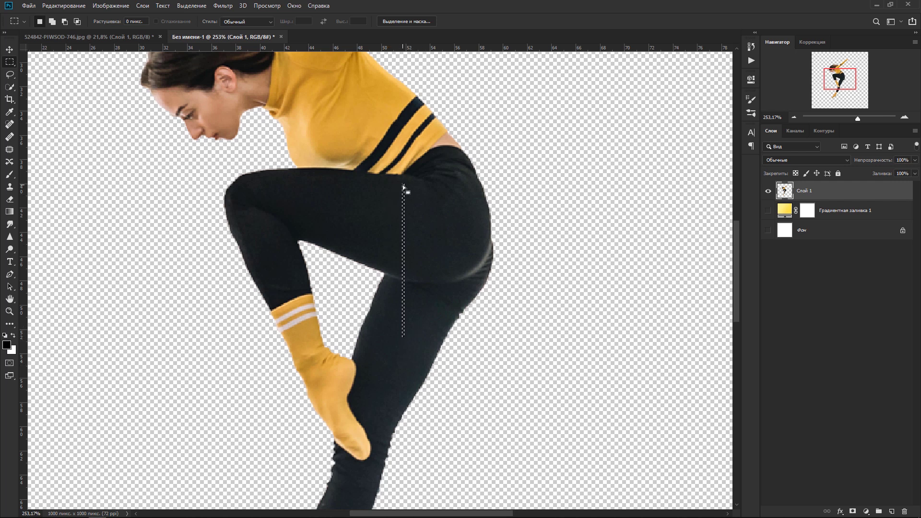
pyautogui.moveTo(403, 186); pyautogui.dragTo(404, 207)
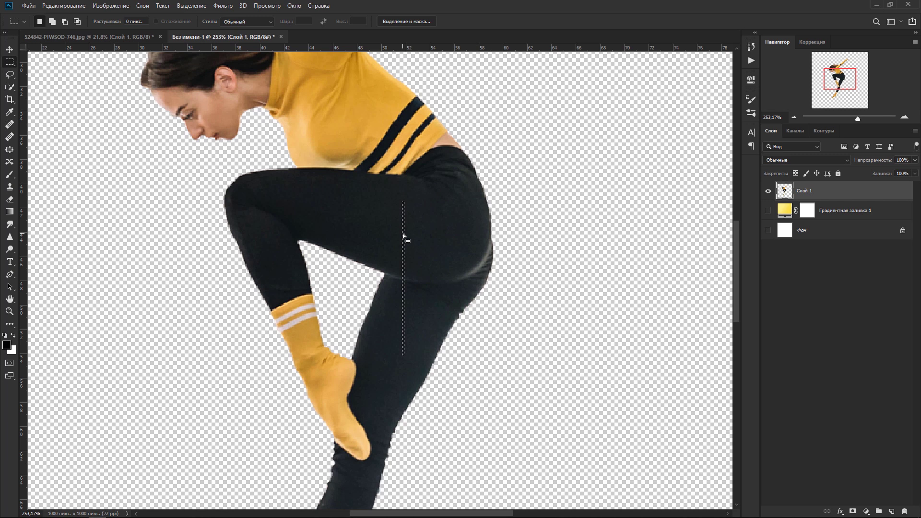
pyautogui.hotkey('ctrl', 'j')
pyautogui.hotkey('ctrl', 't')
pyautogui.scroll(-1, 400, 281)
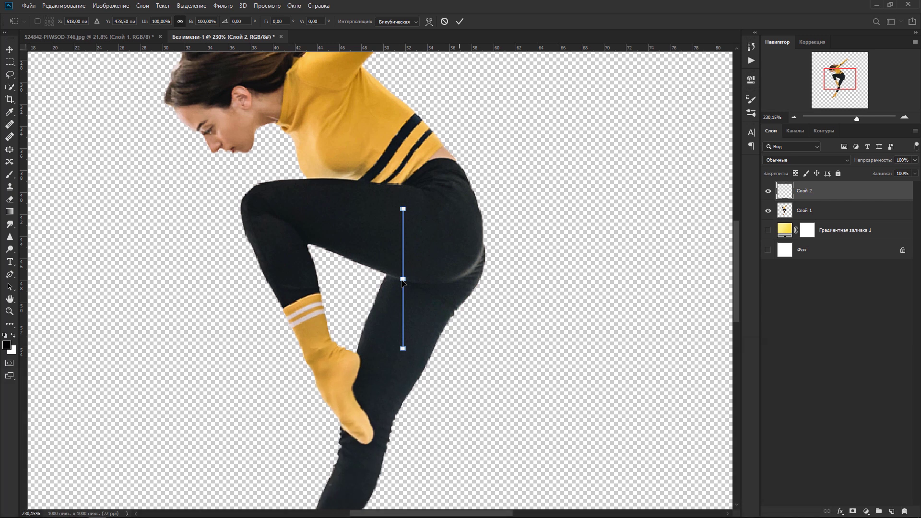
# - Stretch the leggings sliver into a full-width dark band at the canvas top
pyautogui.scroll(-4, 403, 282)
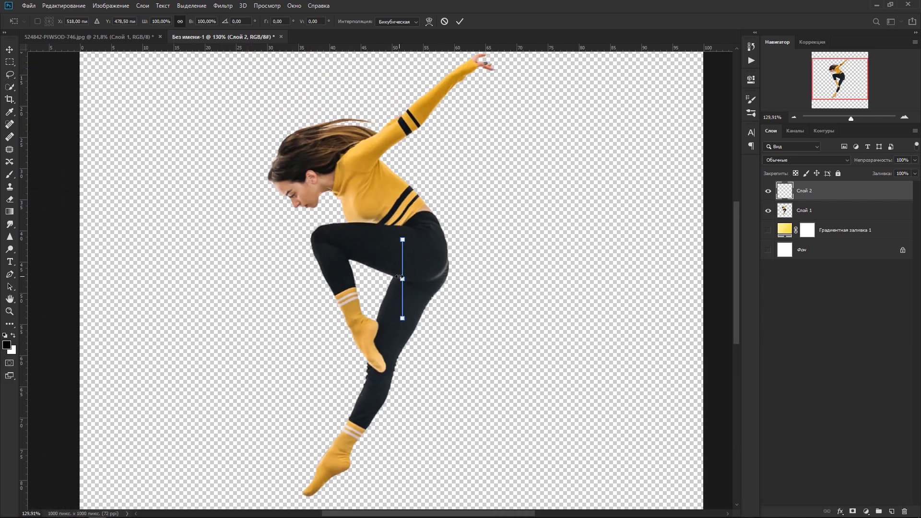
pyautogui.moveTo(400, 277); pyautogui.dragTo(80, 279)
pyautogui.moveTo(402, 278); pyautogui.dragTo(704, 272)
pyautogui.scroll(-2, 550, 283)
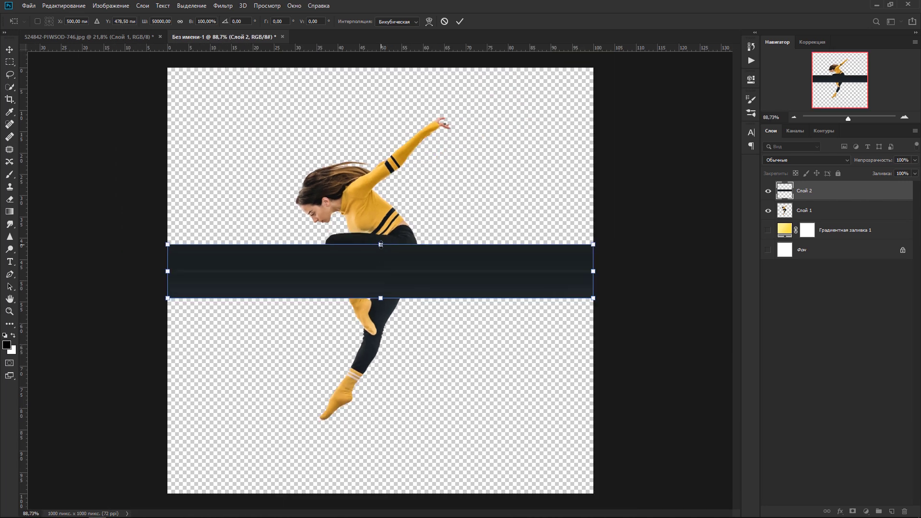
pyautogui.moveTo(381, 245); pyautogui.dragTo(381, 224)
pyautogui.moveTo(381, 298); pyautogui.dragTo(421, 106)
pyautogui.click(460, 21)
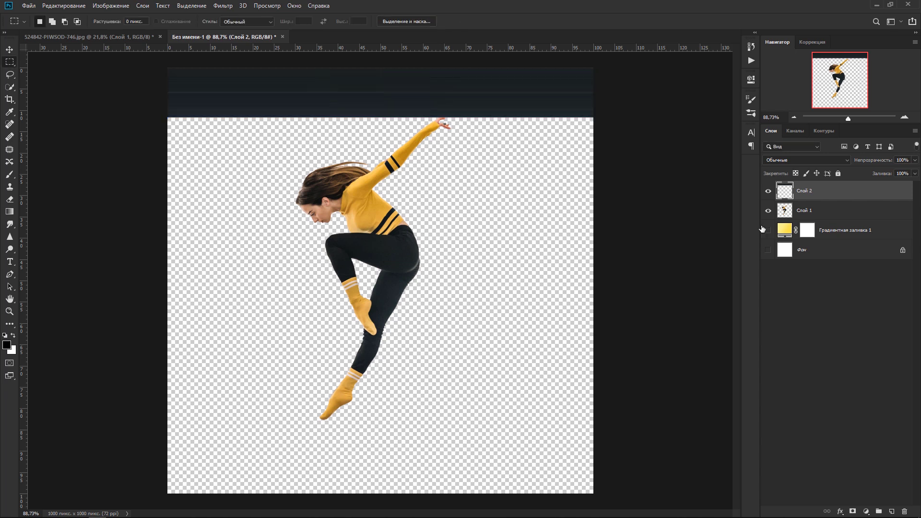
# - Copy a thin torso slice and stretch it into a full-width striped bar near the top
pyautogui.click(790, 211)
pyautogui.moveTo(384, 201)
pyautogui.mouseDown()
pyautogui.moveTo(386, 237)
pyautogui.moveTo(168, 219)
pyautogui.mouseUp()
pyautogui.hotkey('ctrl', 'j')
pyautogui.hotkey('ctrl', 't')
pyautogui.moveTo(386, 218); pyautogui.dragTo(593, 219)
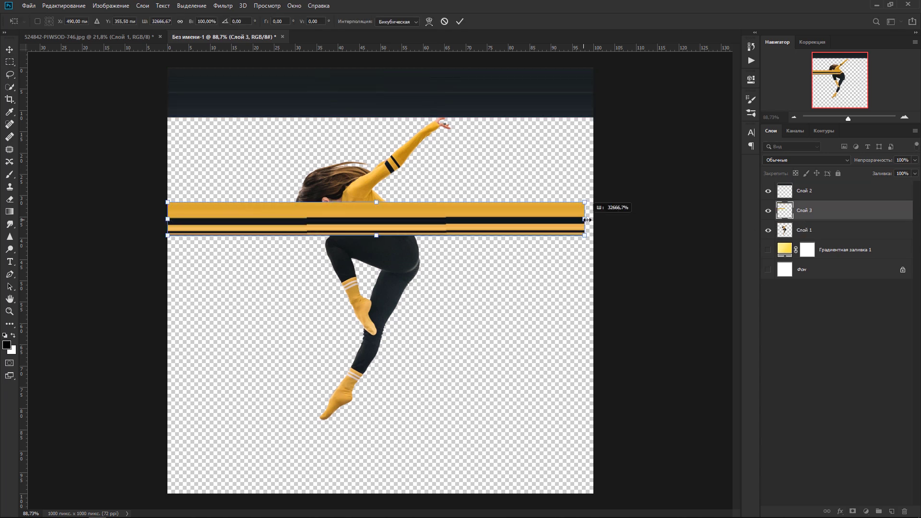
pyautogui.moveTo(463, 219); pyautogui.dragTo(463, 133)
pyautogui.click(460, 21)
# - Turn a second torso slice into a full-width bar, then hide both torso stripe layers
pyautogui.moveTo(376, 199)
pyautogui.mouseDown()
pyautogui.moveTo(378, 222)
pyautogui.moveTo(168, 210)
pyautogui.moveTo(593, 210)
pyautogui.mouseUp()
pyautogui.hotkey('ctrl', 'j')
pyautogui.hotkey('ctrl', 't')
pyautogui.moveTo(480, 210); pyautogui.dragTo(508, 169)
pyautogui.click(460, 21)
pyautogui.press('m')
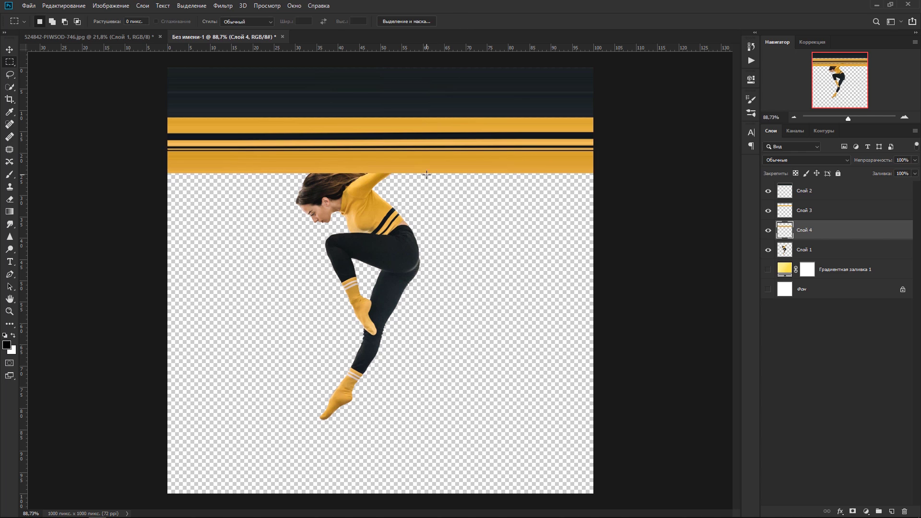
pyautogui.scroll(-1, 427, 175)
pyautogui.moveTo(768, 211); pyautogui.dragTo(768, 231)
pyautogui.click(811, 250)
# - Stretch a torso sliver into a full-width yellow stripe and move it up into the stack
pyautogui.scroll(5, 389, 204)
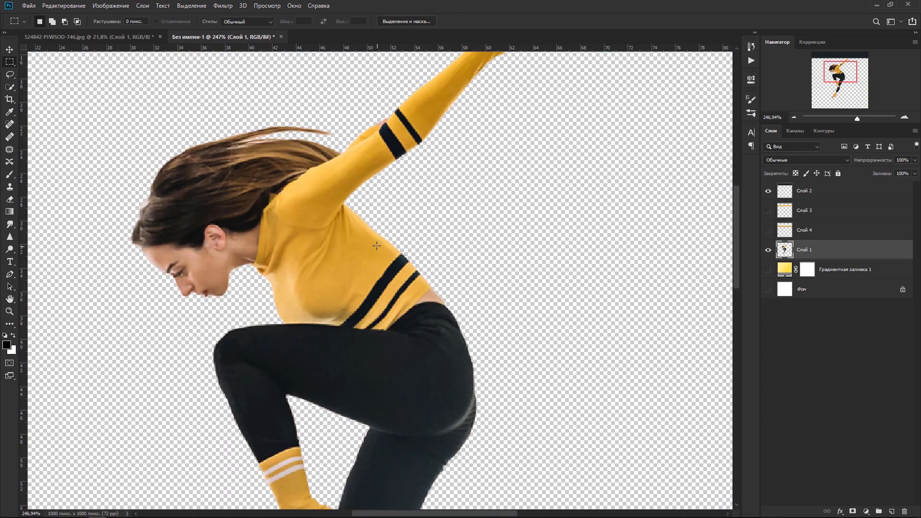
pyautogui.moveTo(375, 238)
pyautogui.mouseDown()
pyautogui.moveTo(376, 328)
pyautogui.moveTo(122, 308)
pyautogui.mouseUp()
pyautogui.hotkey('ctrl', 'j')
pyautogui.hotkey('ctrl', 't')
pyautogui.scroll(-5, 376, 328)
pyautogui.moveTo(377, 308); pyautogui.dragTo(625, 308)
pyautogui.press('Return')
pyautogui.moveTo(768, 211); pyautogui.dragTo(769, 230)
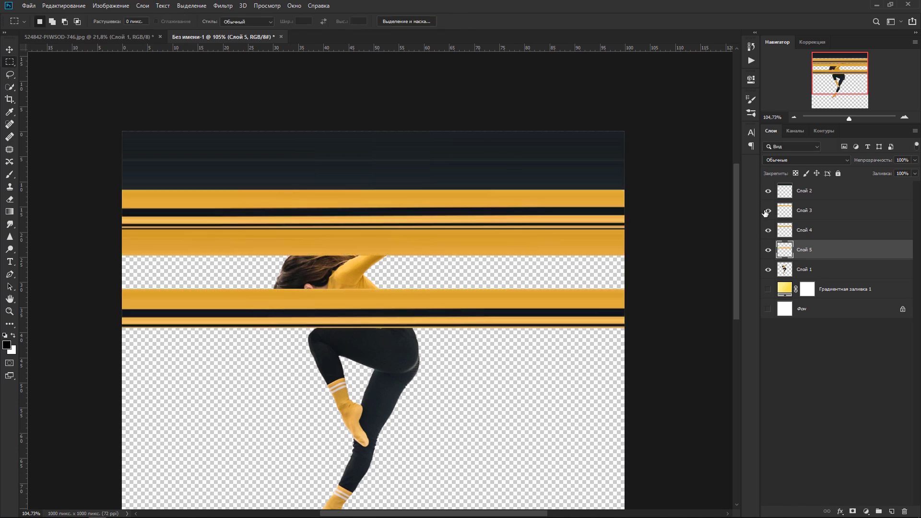
pyautogui.press('v')
pyautogui.moveTo(443, 307); pyautogui.dragTo(442, 272)
# - Place a horizontal guide and stretch a lower-sock sliver into a full-width golden stripe
pyautogui.moveTo(451, 48); pyautogui.dragTo(412, 379)
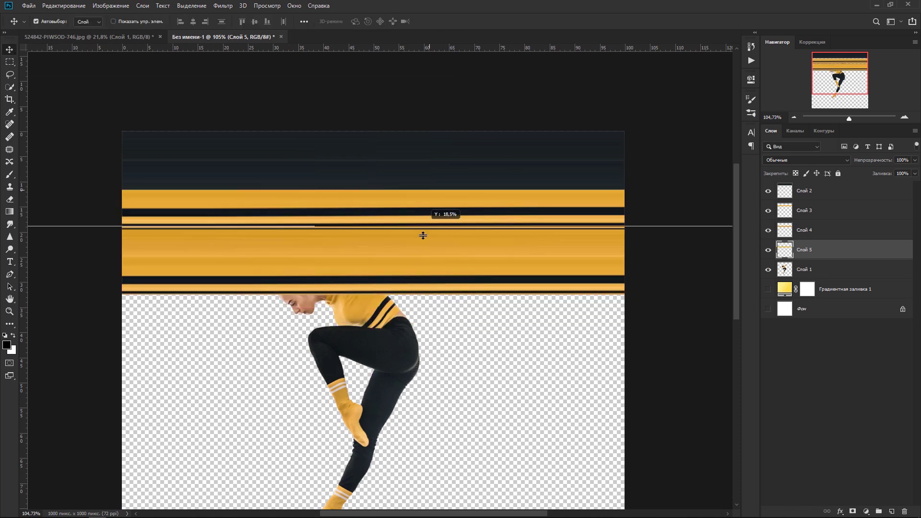
pyautogui.scroll(3, 401, 366)
pyautogui.scroll(2, 311, 403)
pyautogui.press('m')
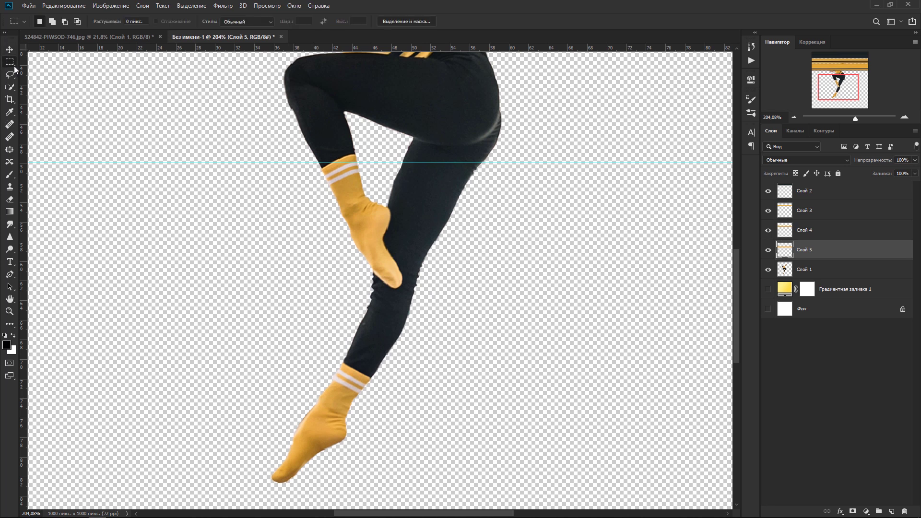
pyautogui.moveTo(329, 390); pyautogui.dragTo(331, 444)
pyautogui.hotkey('alt', '[')
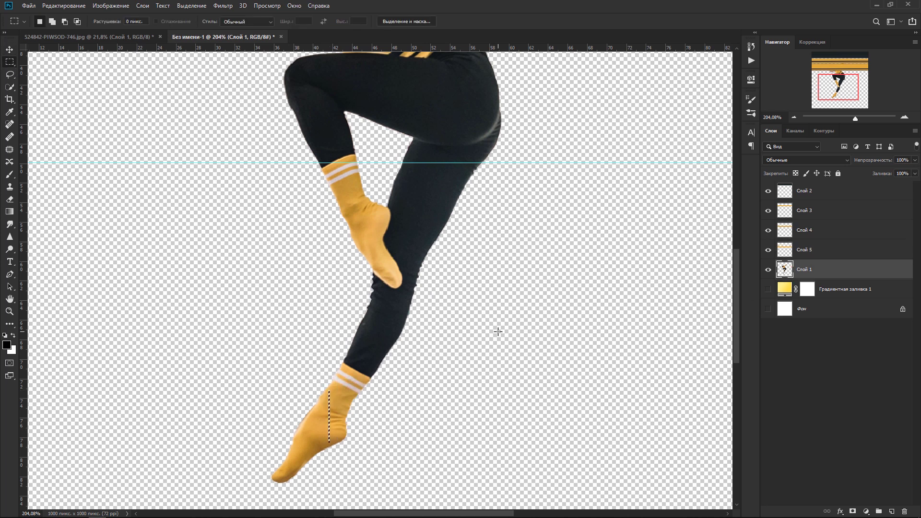
pyautogui.hotkey('ctrl', 'j')
pyautogui.scroll(-4, 498, 329)
pyautogui.hotkey('ctrl', 't')
pyautogui.moveTo(426, 377); pyautogui.dragTo(696, 378)
pyautogui.moveTo(665, 377); pyautogui.dragTo(664, 216)
pyautogui.press('Return')
pyautogui.hotkey('alt', '[')
# - Stretch another sock sliver to full width and move it up the stripe stack
pyautogui.scroll(3, 403, 412)
pyautogui.moveTo(412, 402)
pyautogui.mouseDown()
pyautogui.moveTo(416, 432)
pyautogui.moveTo(122, 418)
pyautogui.mouseUp()
pyautogui.hotkey('ctrl', 'j')
pyautogui.hotkey('ctrl', 't')
pyautogui.scroll(-4, 336, 395)
pyautogui.moveTo(334, 394)
pyautogui.mouseDown()
pyautogui.moveTo(571, 394)
pyautogui.moveTo(552, 274)
pyautogui.mouseUp()
pyautogui.press('Return')
# - Marquee another thin slice of the lower sock
pyautogui.press('m')
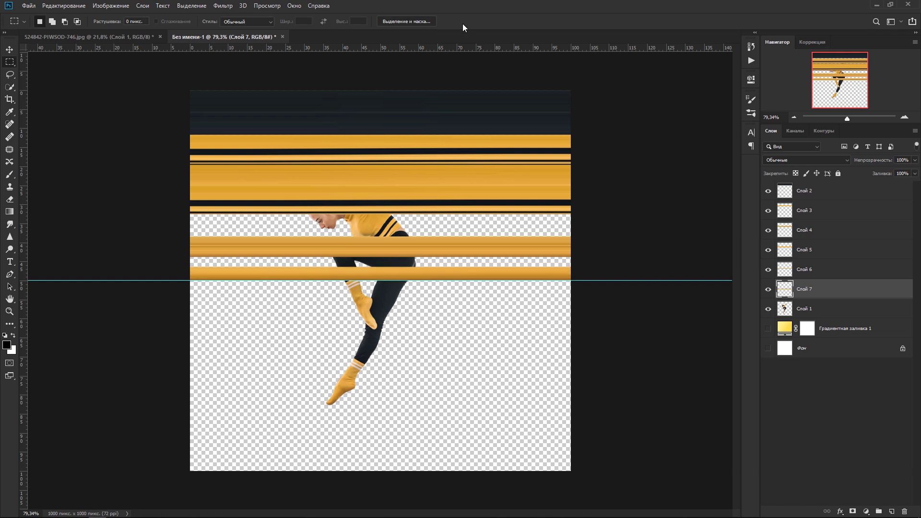
pyautogui.scroll(3, 382, 336)
pyautogui.scroll(2, 382, 336)
pyautogui.moveTo(318, 370); pyautogui.dragTo(320, 434)
# - Turn the sock slice into a full-width band and move it above the previous stripe
pyautogui.hotkey('alt', '[')
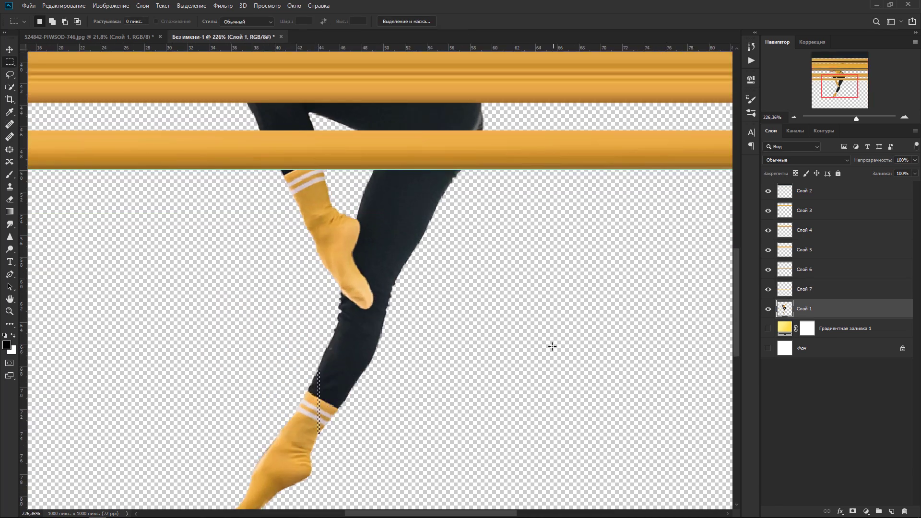
pyautogui.hotkey('ctrl', 'j')
pyautogui.hotkey('ctrl', 't')
pyautogui.hotkey('ctrl', '0')
pyautogui.moveTo(359, 357); pyautogui.dragTo(207, 357)
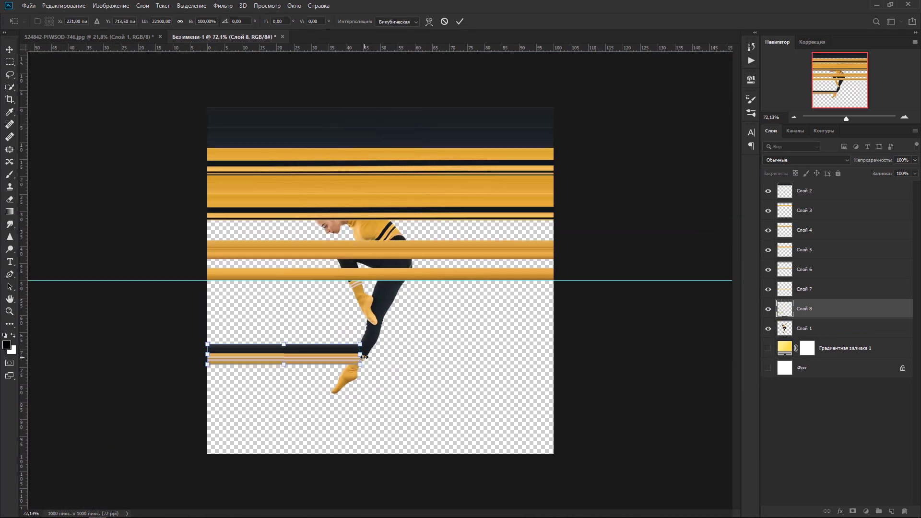
pyautogui.press('Return')
pyautogui.moveTo(429, 355)
pyautogui.mouseDown()
pyautogui.moveTo(427, 241)
pyautogui.moveTo(514, 267)
pyautogui.moveTo(510, 244)
pyautogui.mouseUp()
pyautogui.click(10, 61)
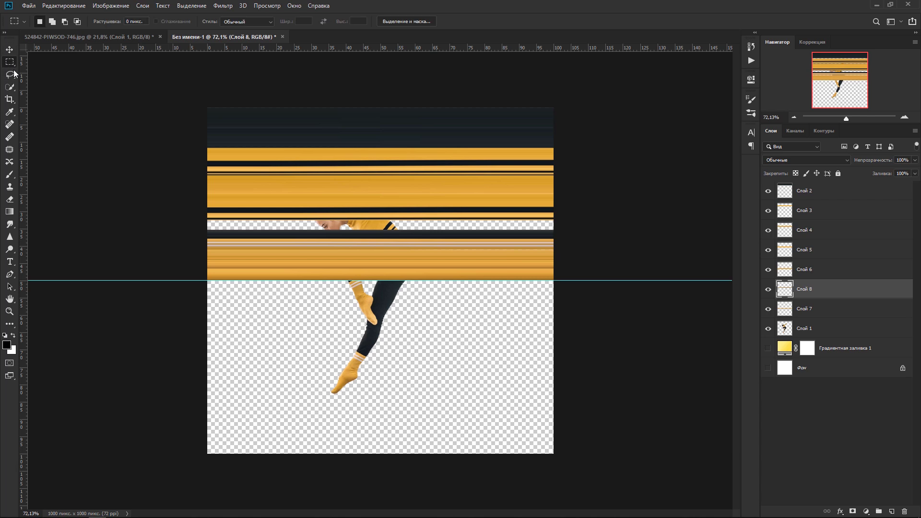
pyautogui.scroll(5, 386, 311)
# - Stretch a leggings slice into a full-width dark bar and move it into the stripes
pyautogui.hotkey('alt', '[')
pyautogui.hotkey('alt', '[')
pyautogui.hotkey('ctrl', 'shift', 'alt', 'n')
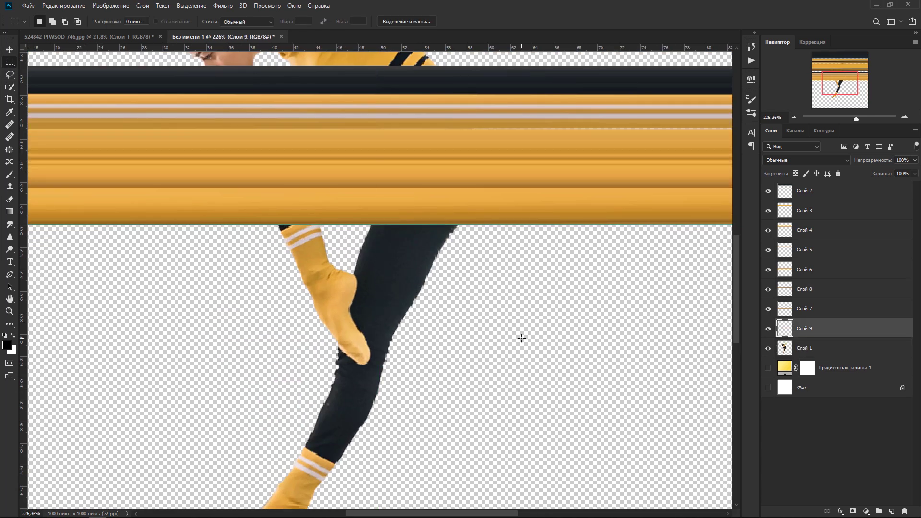
pyautogui.hotkey('ctrl', 't')
pyautogui.scroll(-5, 522, 338)
pyautogui.moveTo(379, 298); pyautogui.dragTo(219, 299)
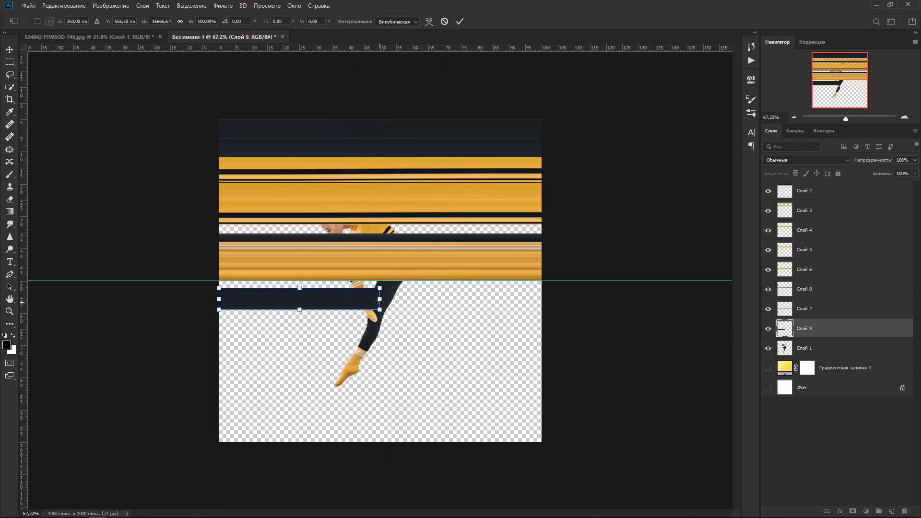
pyautogui.moveTo(381, 298); pyautogui.dragTo(542, 298)
pyautogui.press('Return')
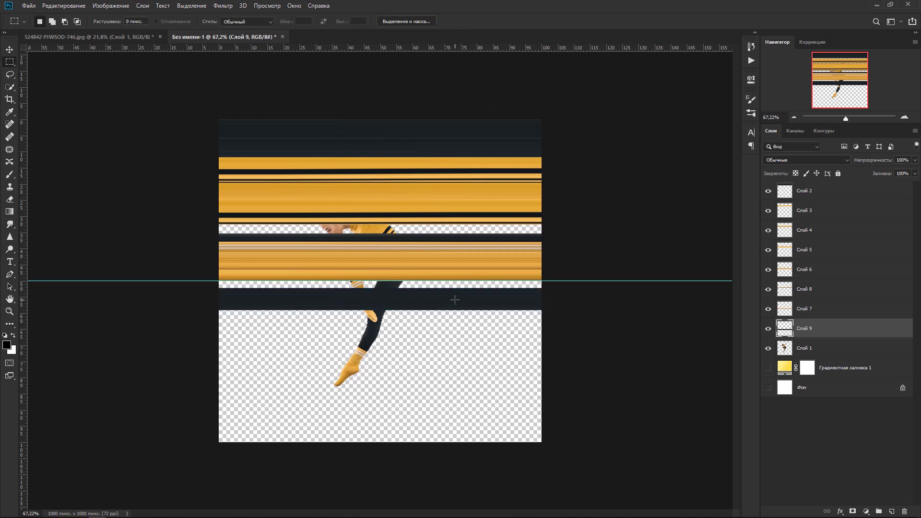
pyautogui.press('v')
pyautogui.moveTo(455, 300); pyautogui.dragTo(456, 232)
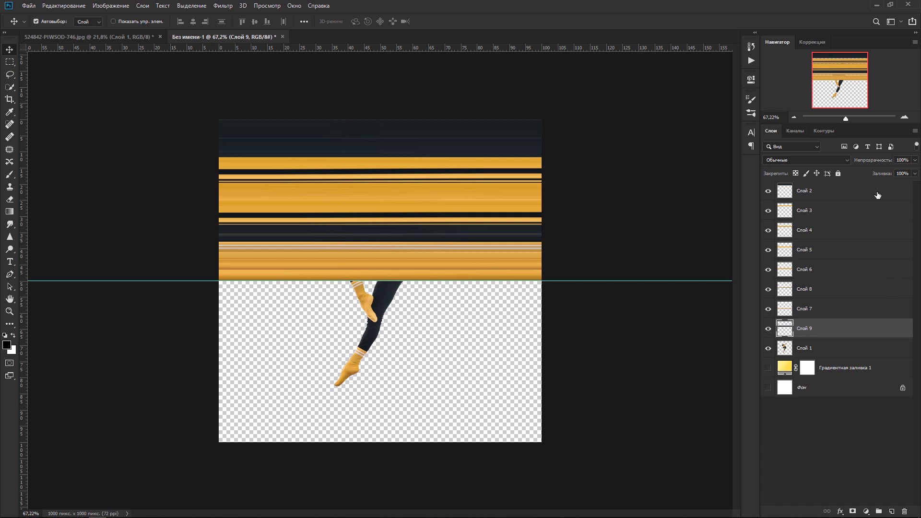
# - Shift-select stripe layers Слой 2–9 and merge them into Слой 2 with Ctrl+E
pyautogui.press('shift')
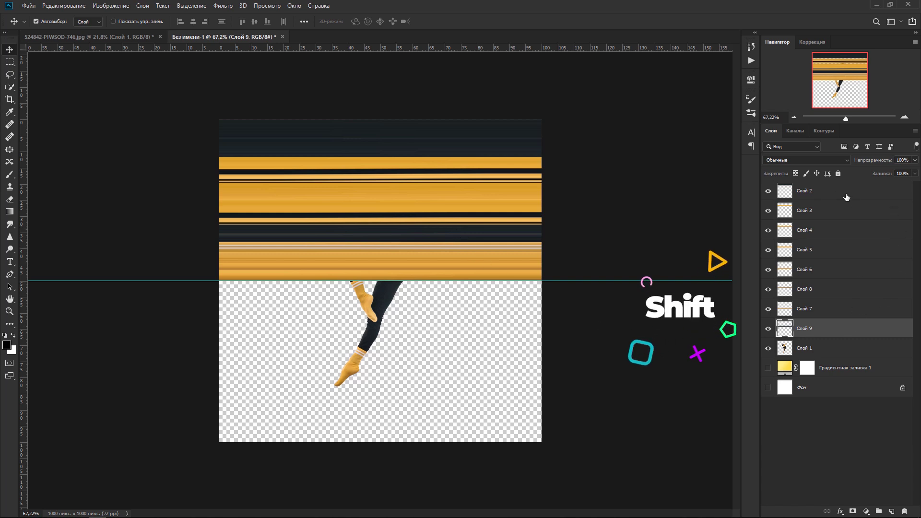
pyautogui.keyDown('shift'); pyautogui.click(846, 197); pyautogui.keyUp('shift')
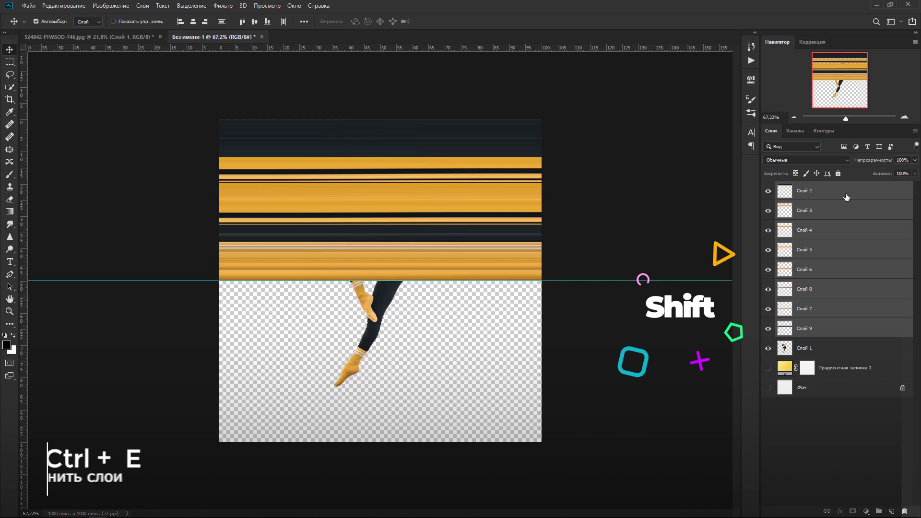
pyautogui.hotkey('ctrl', 'e')
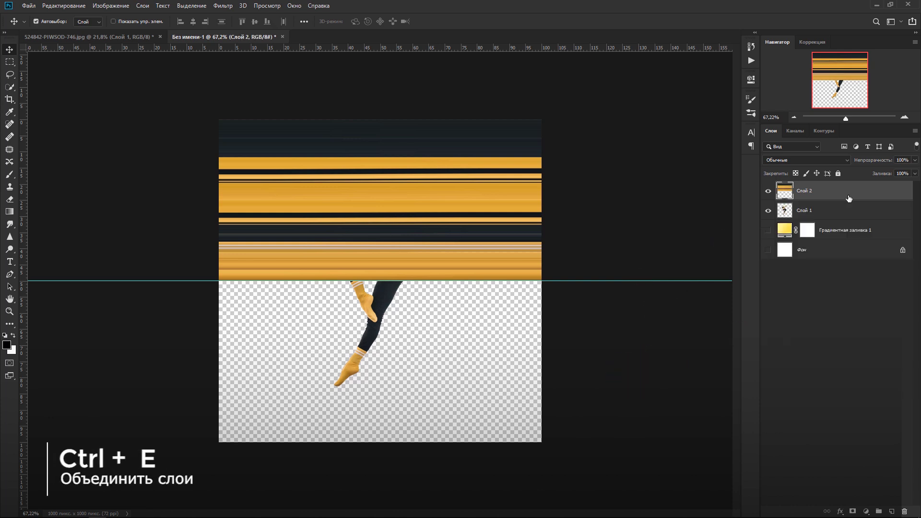
# - Apply Polar Coordinates (Rectangular to Polar) to the merged stripes to form a concentric ring
pyautogui.click(222, 6)
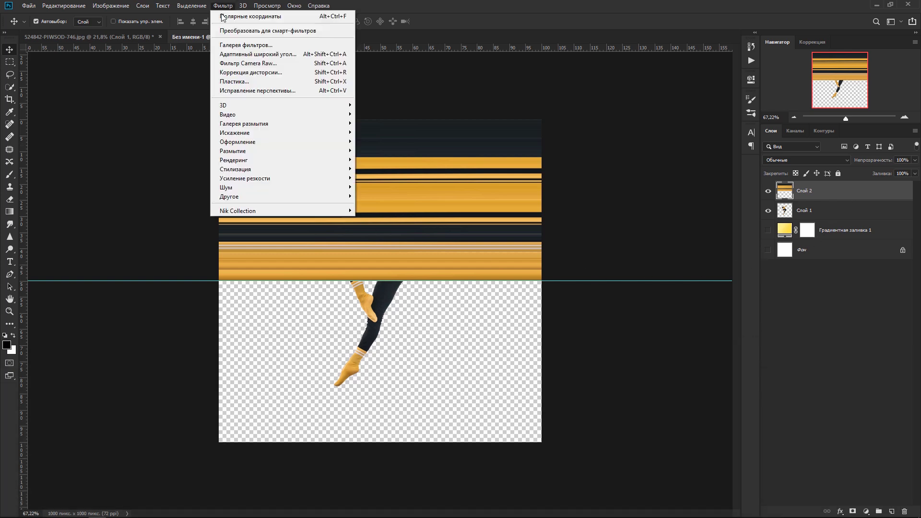
pyautogui.moveTo(259, 132)
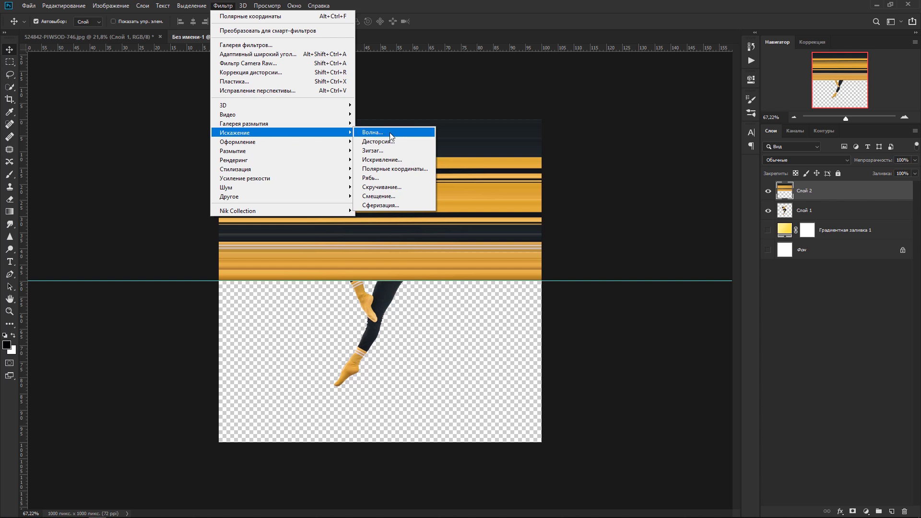
pyautogui.click(402, 168)
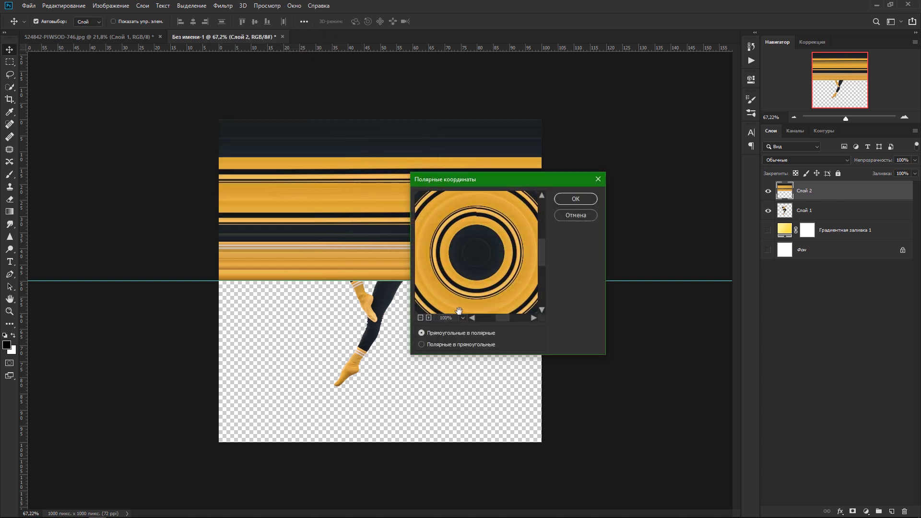
pyautogui.click(421, 319)
pyautogui.click(576, 199)
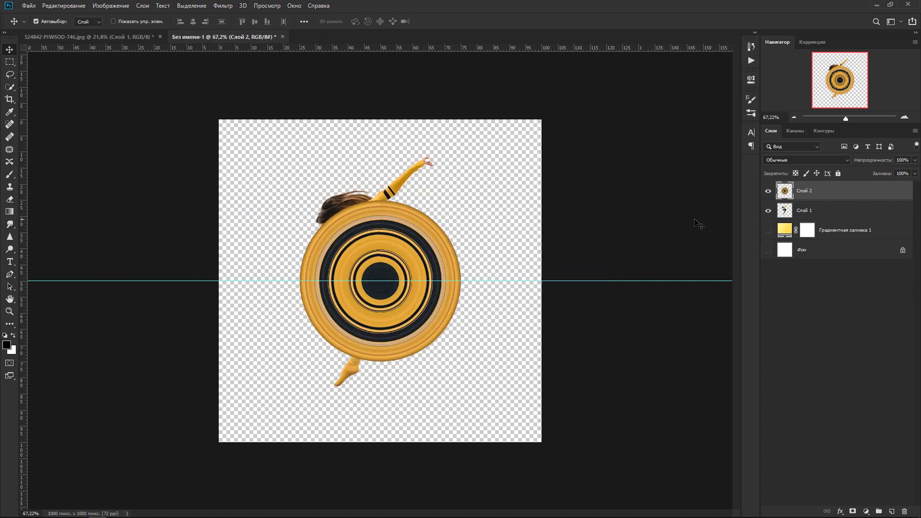
# - Move the ring layer below the dancer and scale it to about 146%
pyautogui.moveTo(812, 200); pyautogui.dragTo(818, 216)
pyautogui.hotkey('ctrl', 't')
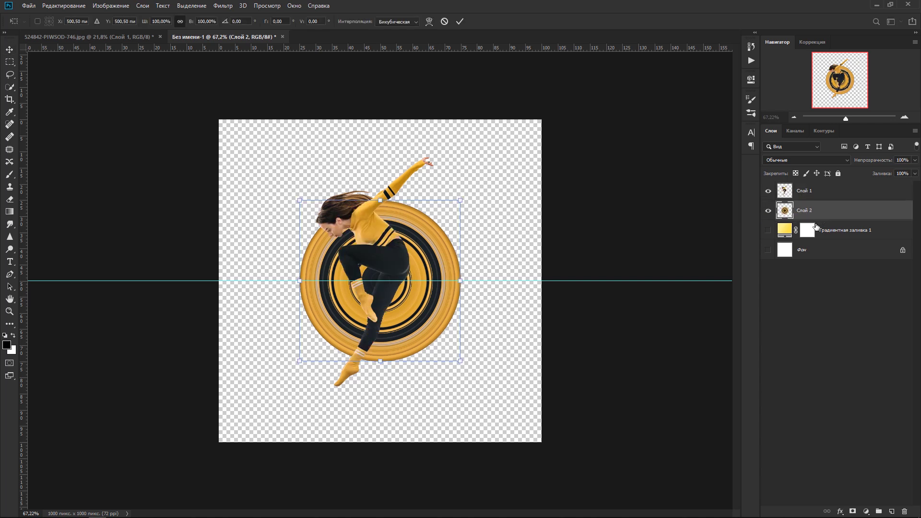
pyautogui.moveTo(299, 363); pyautogui.dragTo(268, 388)
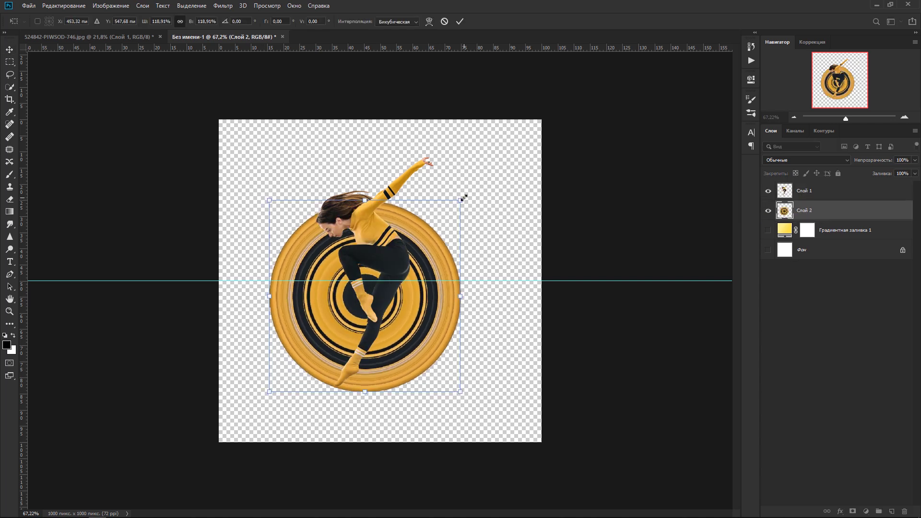
pyautogui.moveTo(463, 197); pyautogui.dragTo(509, 140)
pyautogui.moveTo(268, 391)
pyautogui.mouseDown()
pyautogui.moveTo(261, 388)
pyautogui.moveTo(273, 382)
pyautogui.mouseUp()
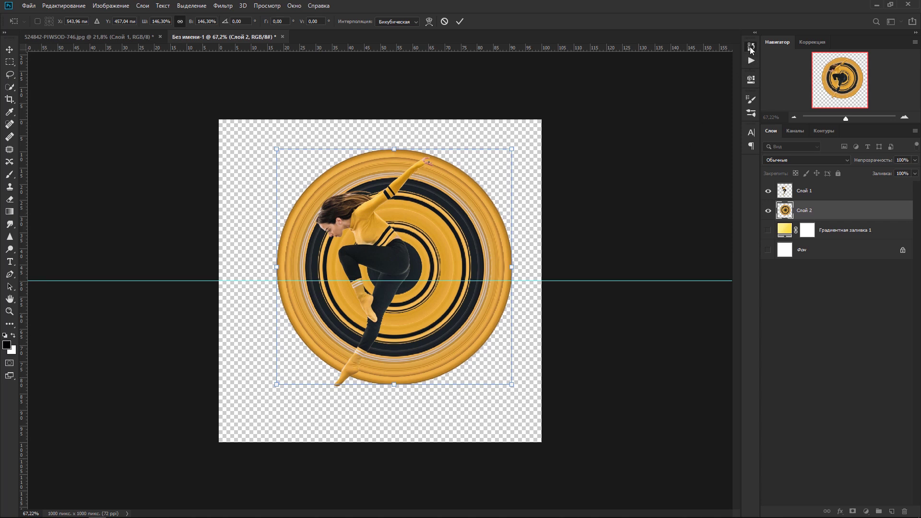
# - Commit the ring resize and step History back to the earlier Free Transform state
pyautogui.click(751, 48)
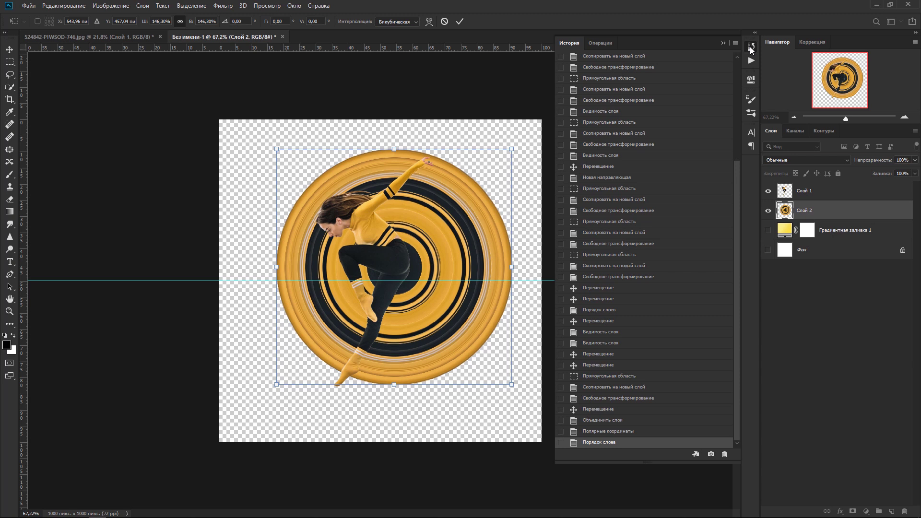
pyautogui.click(295, 6)
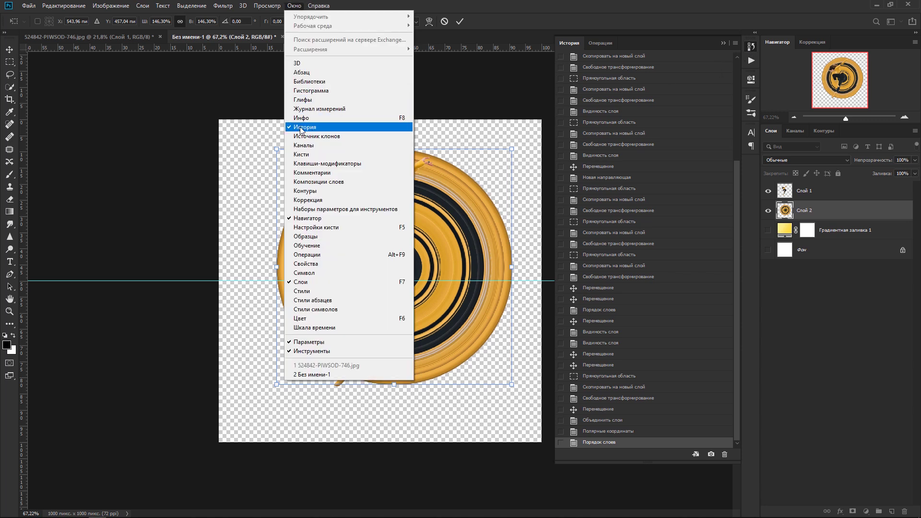
pyautogui.click(459, 235)
pyautogui.press('Return')
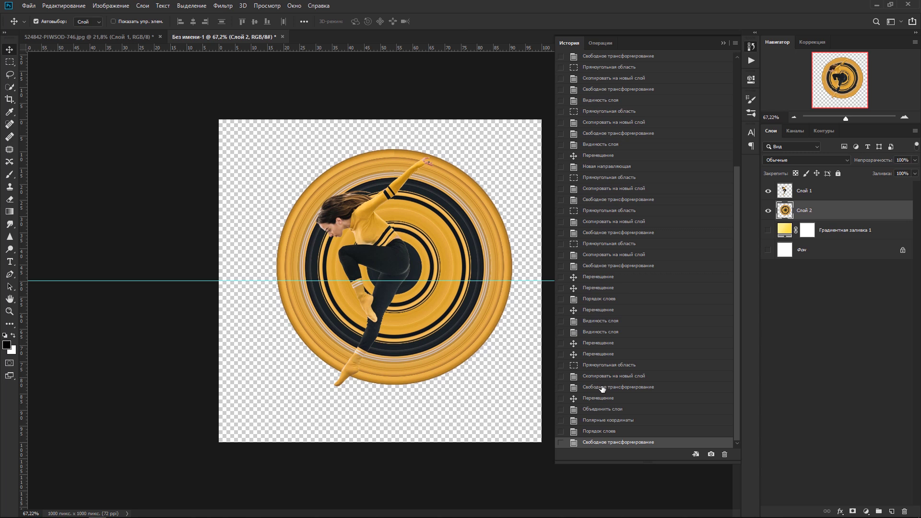
pyautogui.click(603, 388)
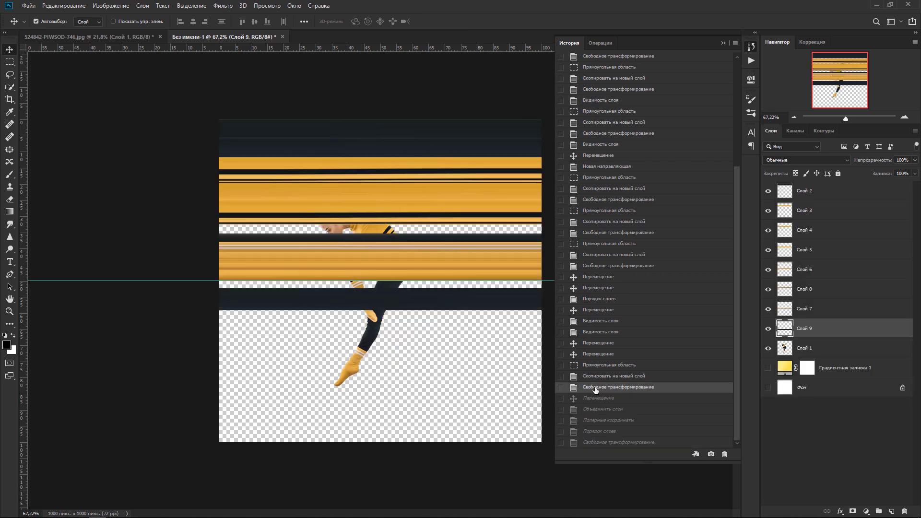
# - Move the Слой 8 band up, stretch Слой 7 taller and place it above Слой 6
pyautogui.click(724, 43)
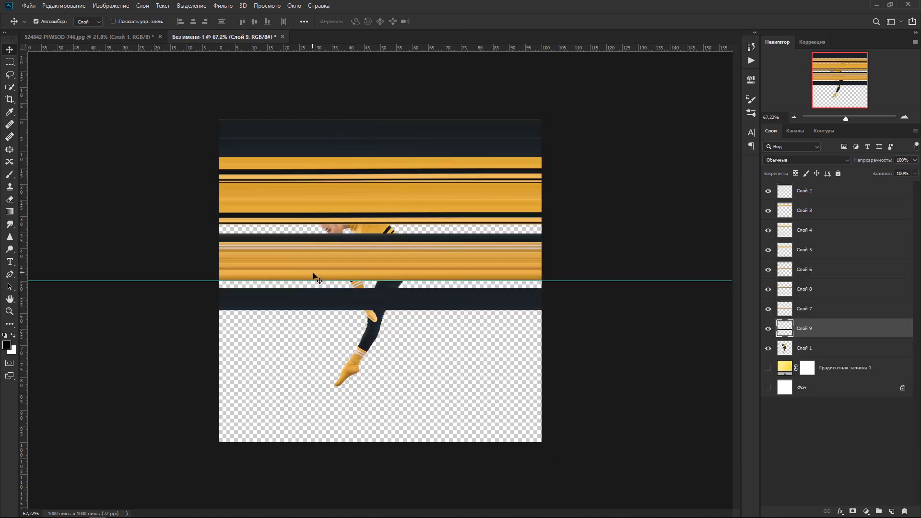
pyautogui.scroll(2, 314, 276)
pyautogui.scroll(1, 315, 277)
pyautogui.click(497, 275)
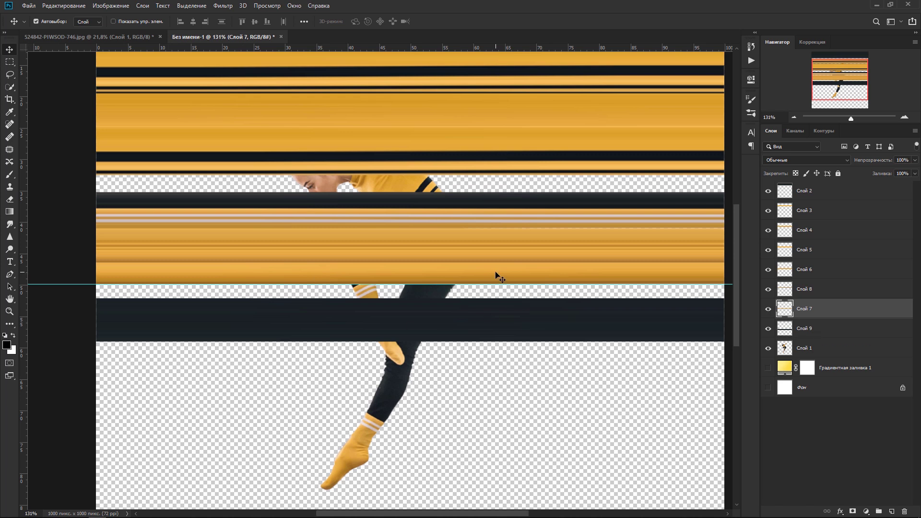
pyautogui.moveTo(497, 238); pyautogui.dragTo(494, 189)
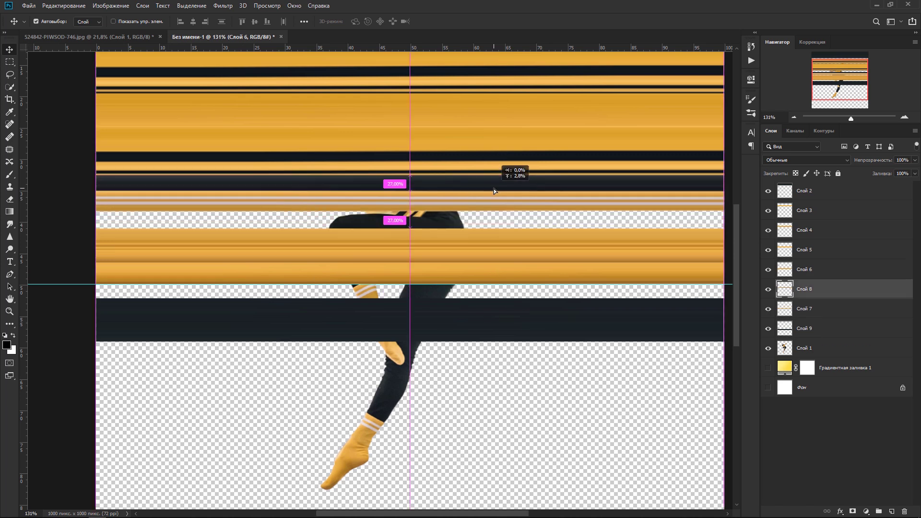
pyautogui.moveTo(494, 244); pyautogui.dragTo(494, 228)
pyautogui.click(496, 272)
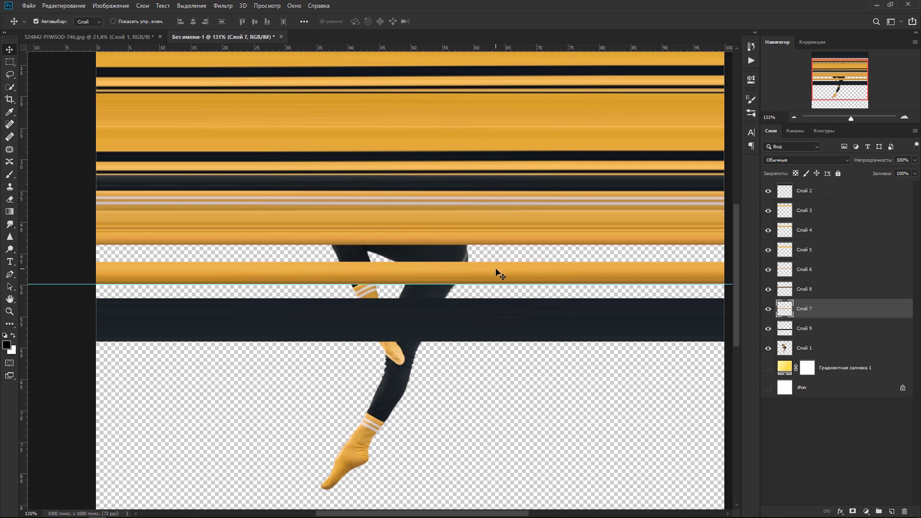
pyautogui.hotkey('ctrl', 't')
pyautogui.moveTo(410, 262); pyautogui.dragTo(410, 237)
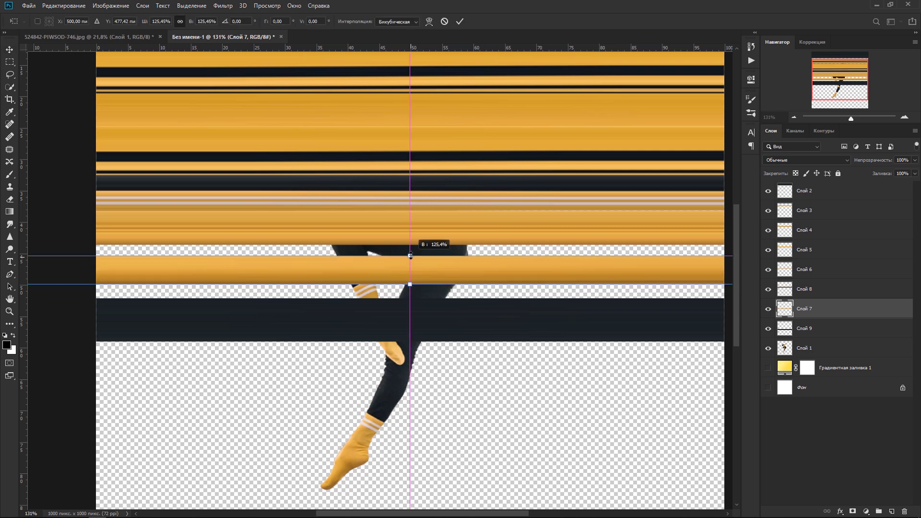
pyautogui.moveTo(779, 315); pyautogui.dragTo(785, 265)
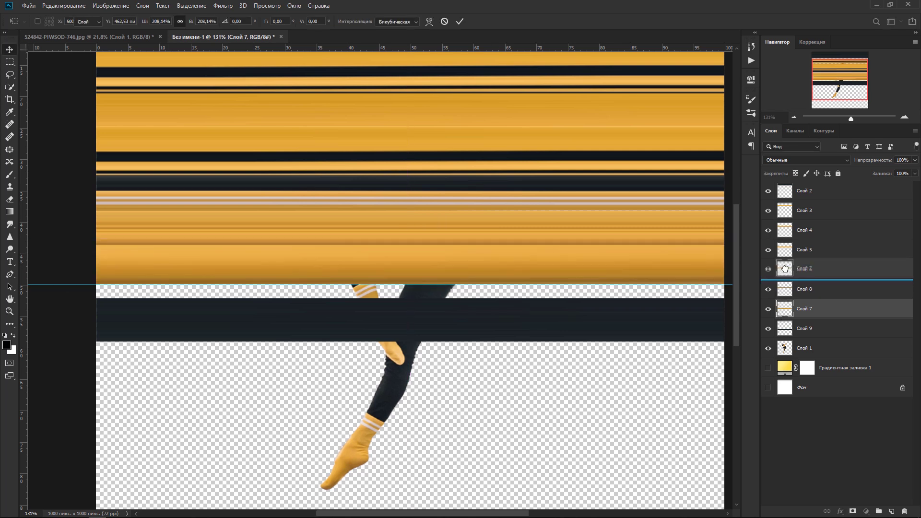
# - Delete the dark band Слой 9 and merge stripe layers Слой 2–8 into one
pyautogui.click(705, 328)
pyautogui.press('Delete')
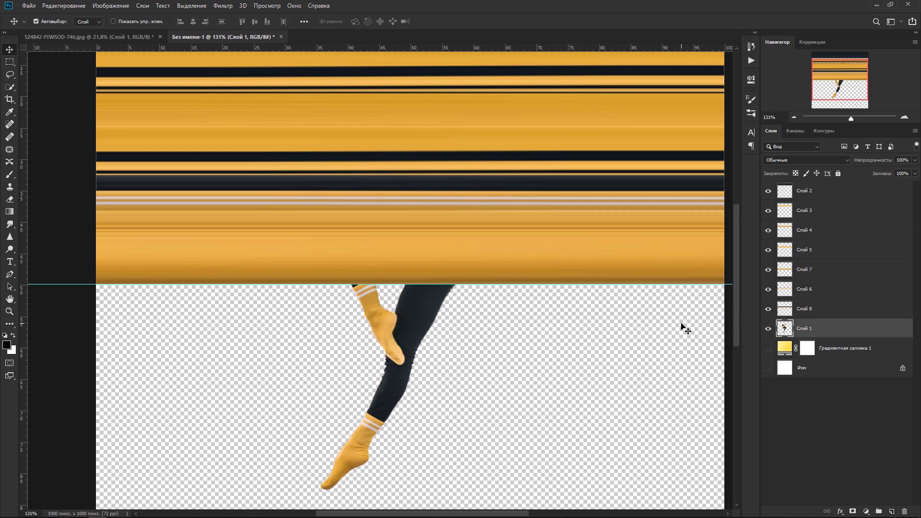
pyautogui.scroll(-2, 373, 343)
pyautogui.scroll(-3, 373, 343)
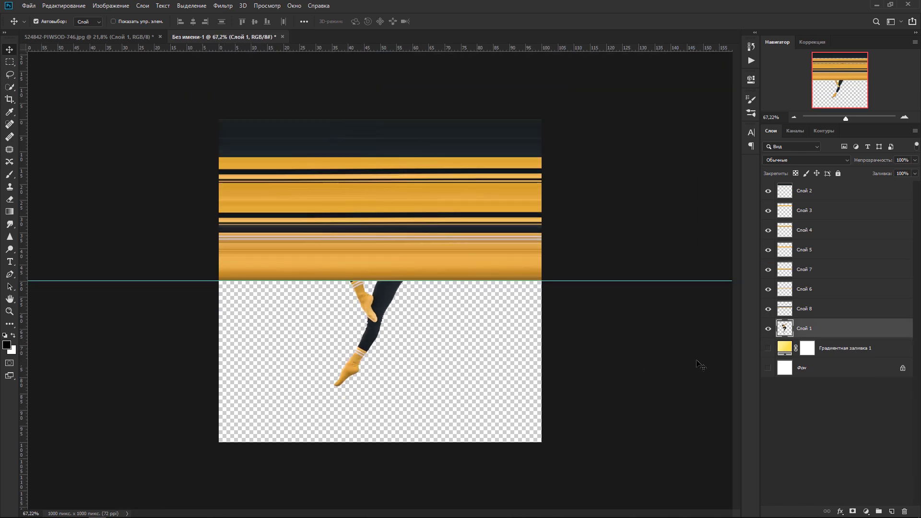
pyautogui.click(846, 309)
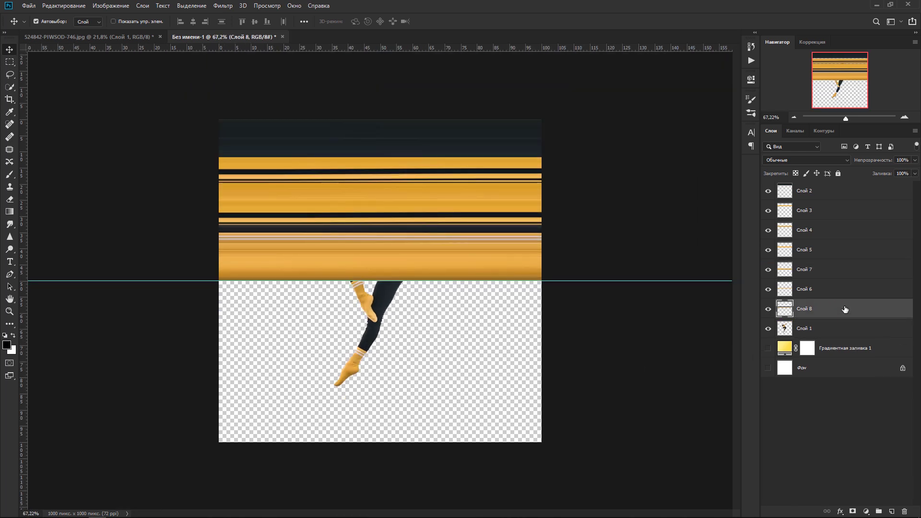
pyautogui.keyDown('shift'); pyautogui.click(833, 192); pyautogui.keyUp('shift')
pyautogui.hotkey('ctrl', 'e')
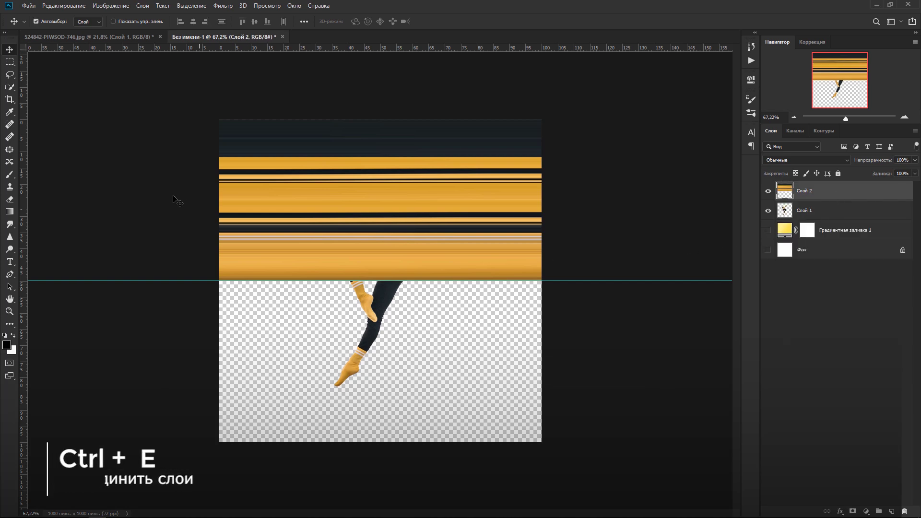
pyautogui.click(10, 99)
# - Crop Слой 2 to the canvas with Delete Cropped Pixels, then reapply Polar Coordinates
pyautogui.click(323, 209)
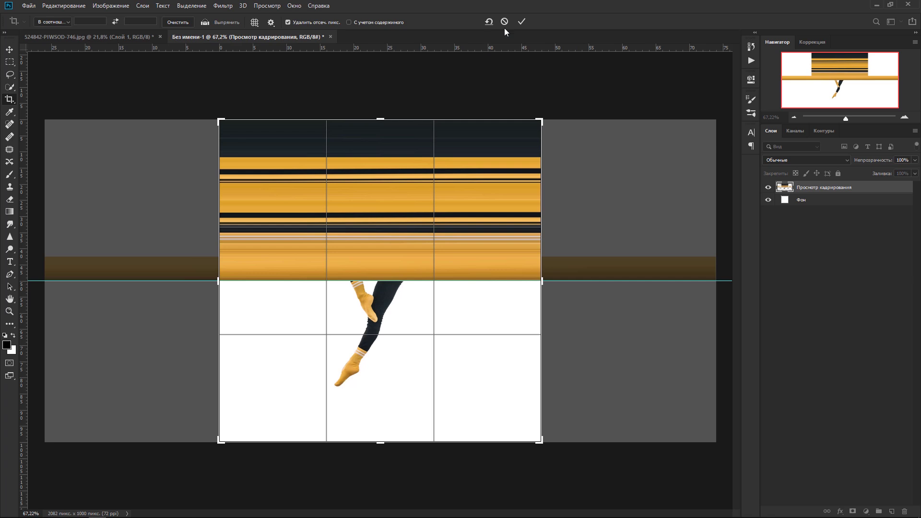
pyautogui.click(520, 22)
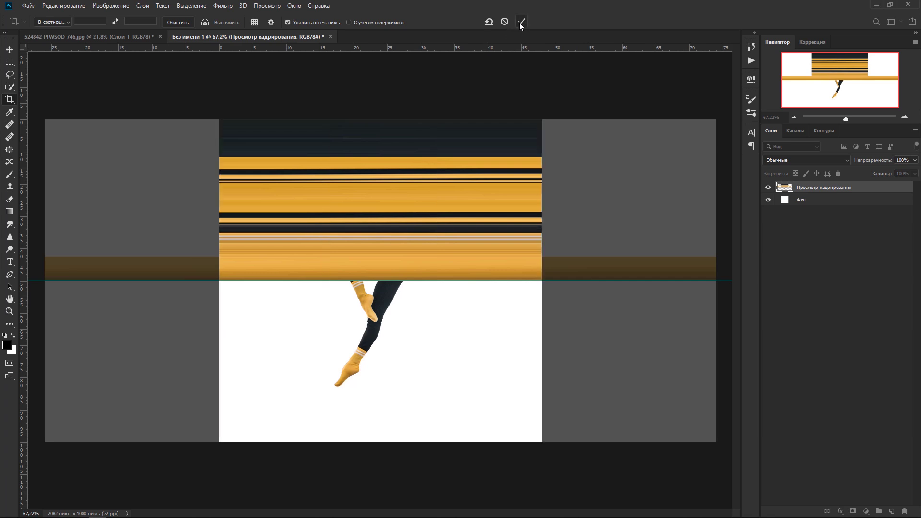
pyautogui.click(226, 7)
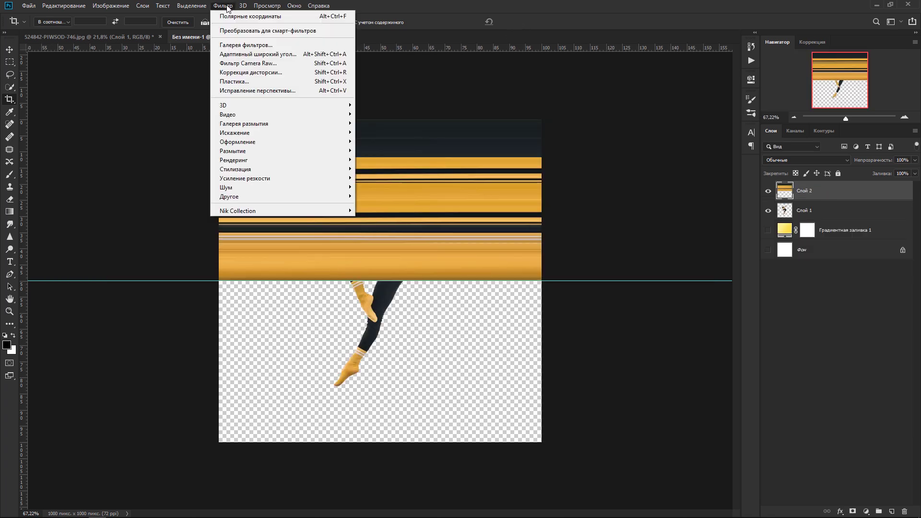
pyautogui.click(228, 15)
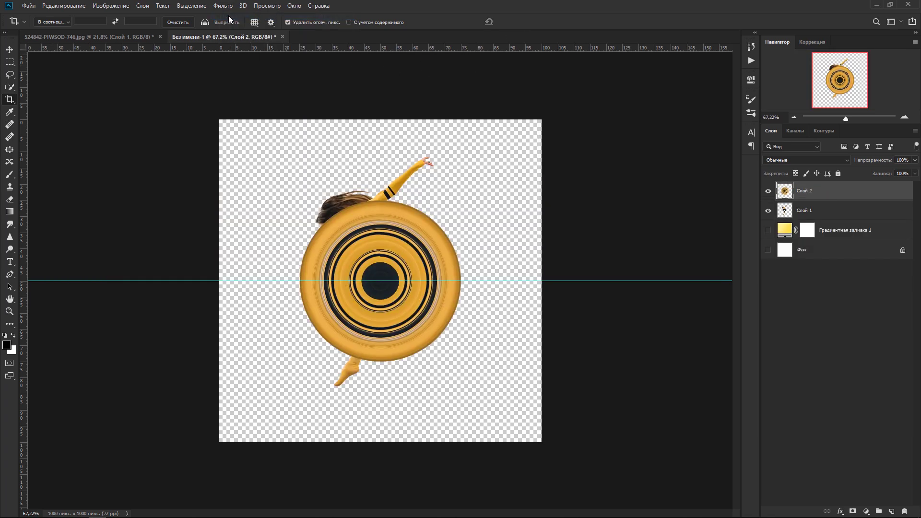
# - Send the ring below the dancer and scale it up to frame her
pyautogui.hotkey('ctrl', '[')
pyautogui.hotkey('ctrl', 't')
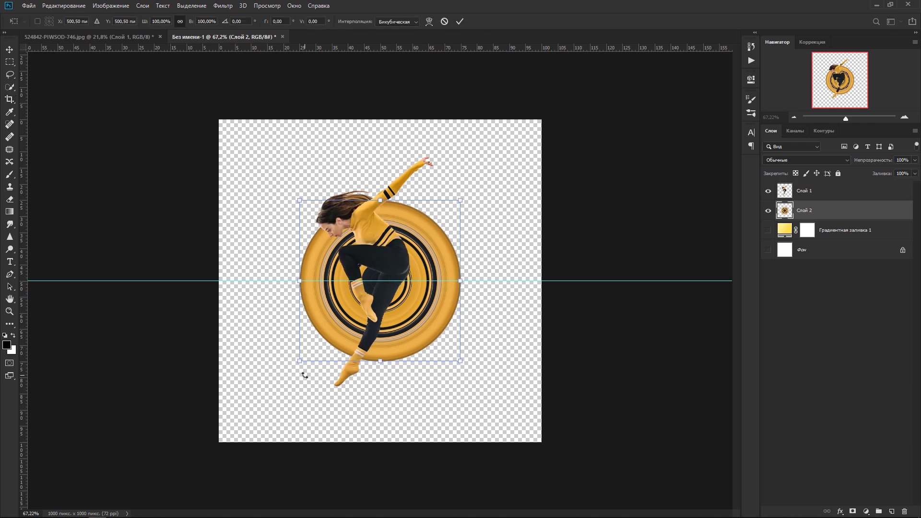
pyautogui.moveTo(299, 362); pyautogui.dragTo(270, 381)
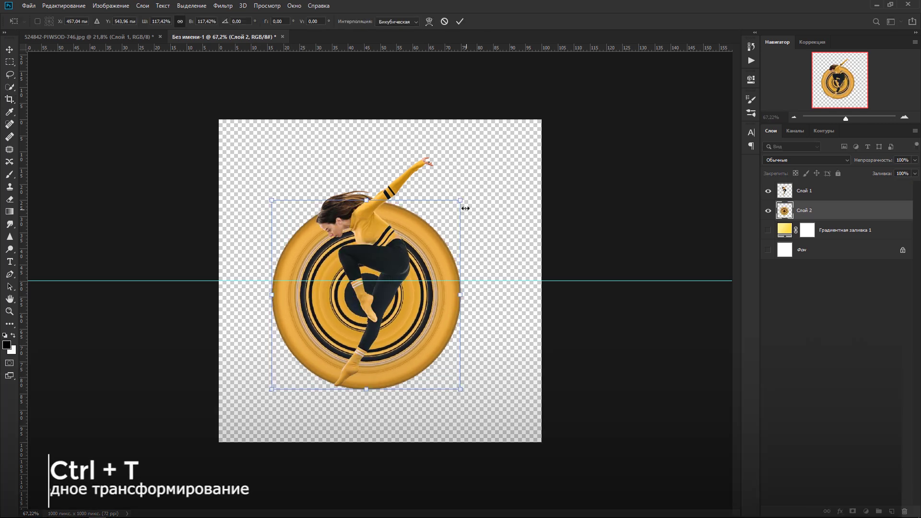
pyautogui.moveTo(498, 162); pyautogui.dragTo(503, 142)
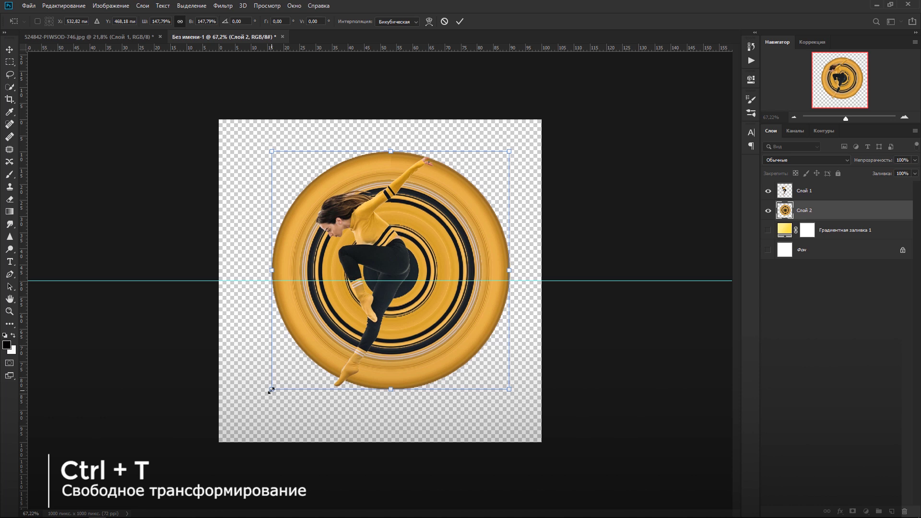
pyautogui.moveTo(271, 390); pyautogui.dragTo(266, 395)
pyautogui.press('Return')
# - Add a vertical centre guide and centre the ring on the guide intersection
pyautogui.press('c')
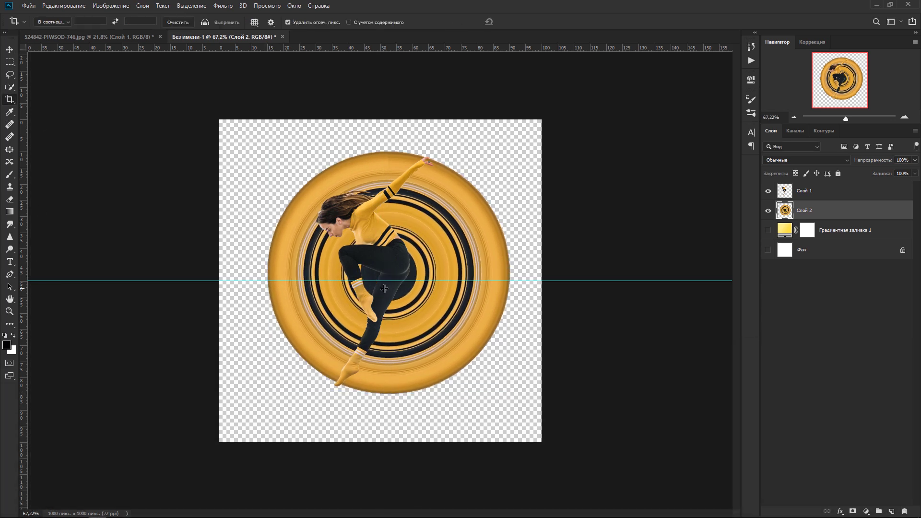
pyautogui.moveTo(384, 289); pyautogui.dragTo(380, 288)
pyautogui.press('v')
pyautogui.click(767, 192)
pyautogui.moveTo(411, 255); pyautogui.dragTo(392, 279)
pyautogui.click(768, 193)
# - Nudge the dancer slightly left and down, keeping her at full size
pyautogui.hotkey('ctrl', 't')
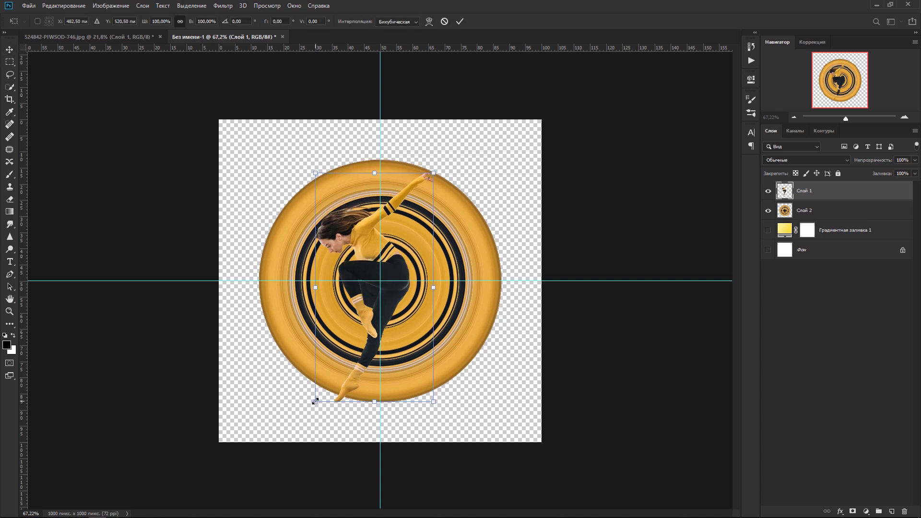
pyautogui.moveTo(315, 401); pyautogui.dragTo(325, 383)
pyautogui.moveTo(403, 234); pyautogui.dragTo(396, 247)
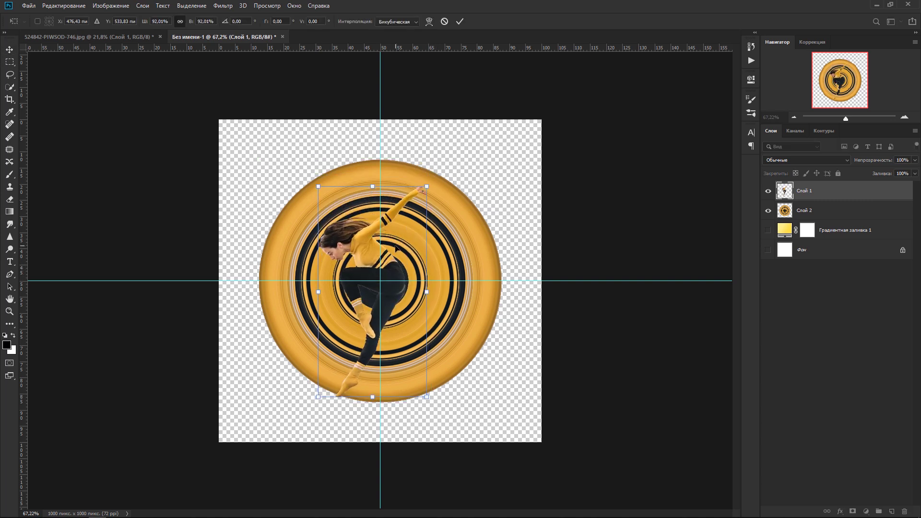
pyautogui.moveTo(427, 186); pyautogui.dragTo(436, 169)
pyautogui.click(460, 21)
pyautogui.hotkey('alt', '[')
# - Resize the ring to near its original size and shift it slightly sideways
pyautogui.hotkey('ctrl', 't')
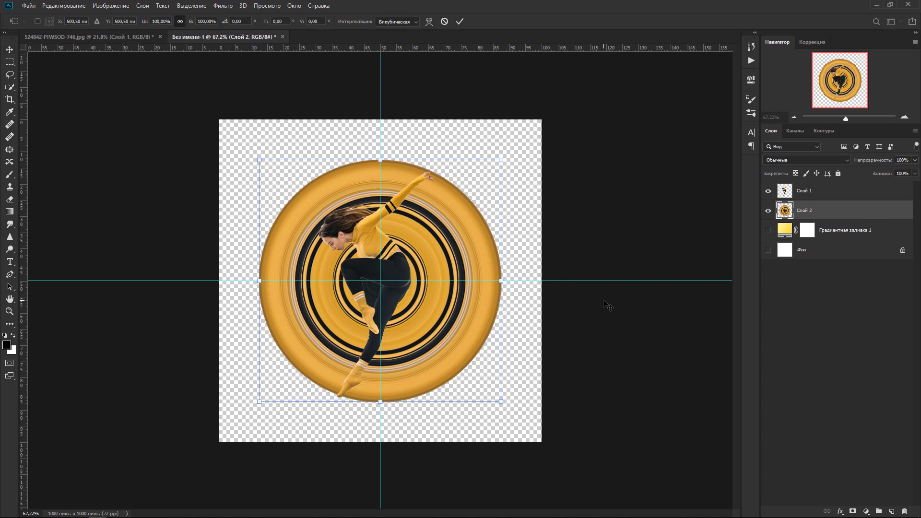
pyautogui.moveTo(261, 402); pyautogui.dragTo(262, 401)
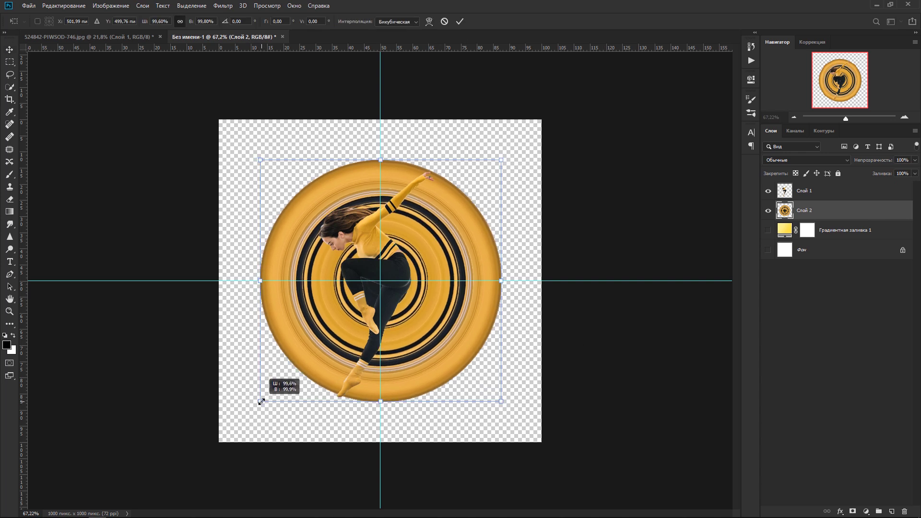
pyautogui.moveTo(460, 237)
pyautogui.mouseDown()
pyautogui.moveTo(470, 236)
pyautogui.moveTo(417, 232)
pyautogui.moveTo(438, 234)
pyautogui.mouseUp()
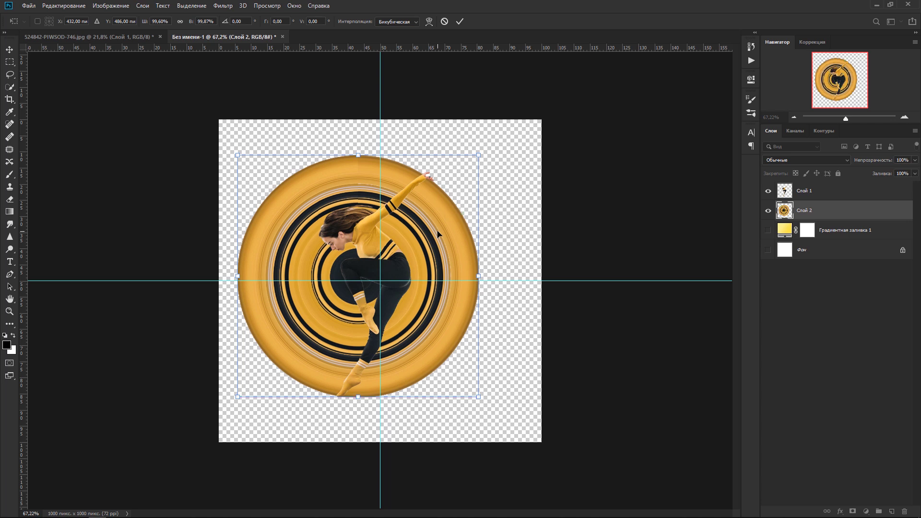
pyautogui.click(460, 21)
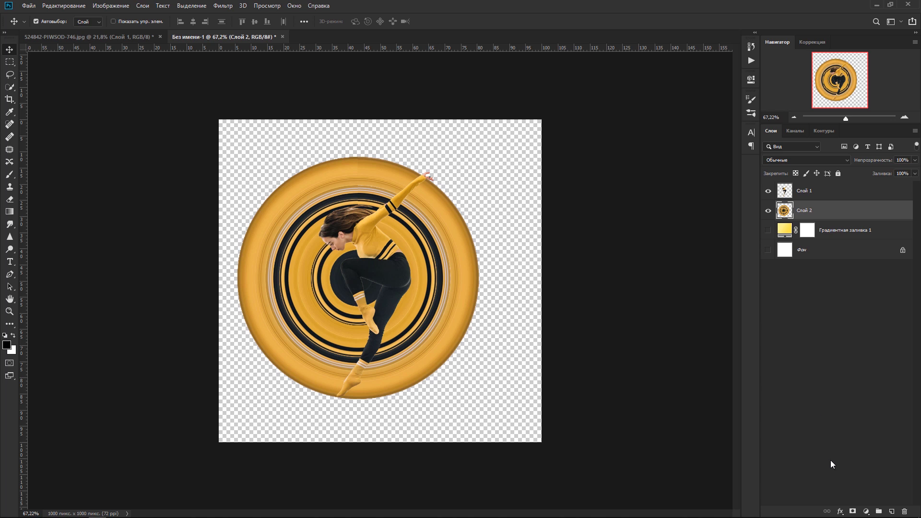
# - Add a layer mask to Слой 2 and set up a hard round black brush
pyautogui.click(852, 511)
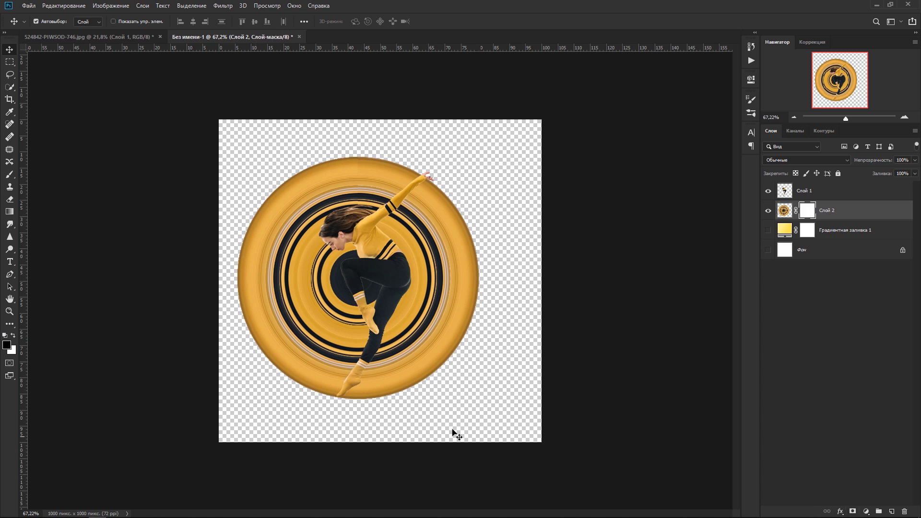
pyautogui.click(9, 174)
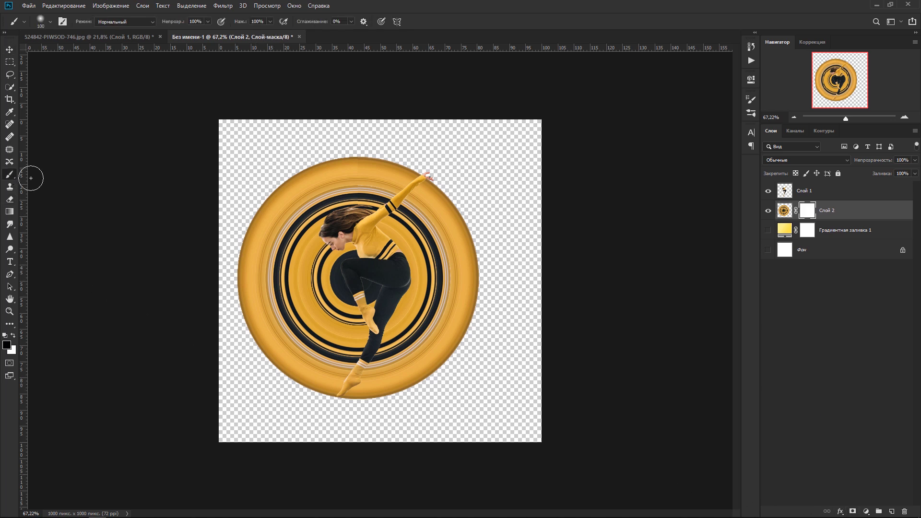
pyautogui.moveTo(381, 172)
pyautogui.mouseDown()
pyautogui.moveTo(389, 171)
pyautogui.moveTo(357, 178)
pyautogui.mouseUp()
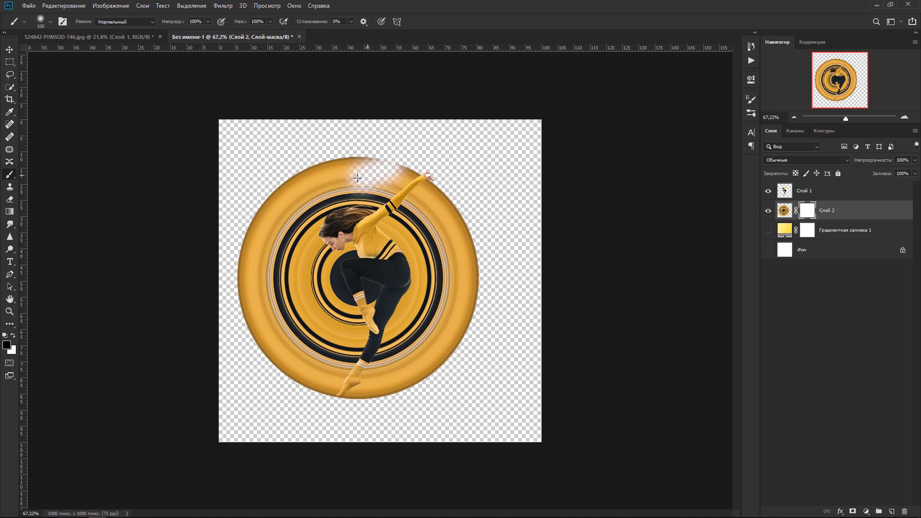
pyautogui.rightClick(361, 178)
pyautogui.click(406, 243)
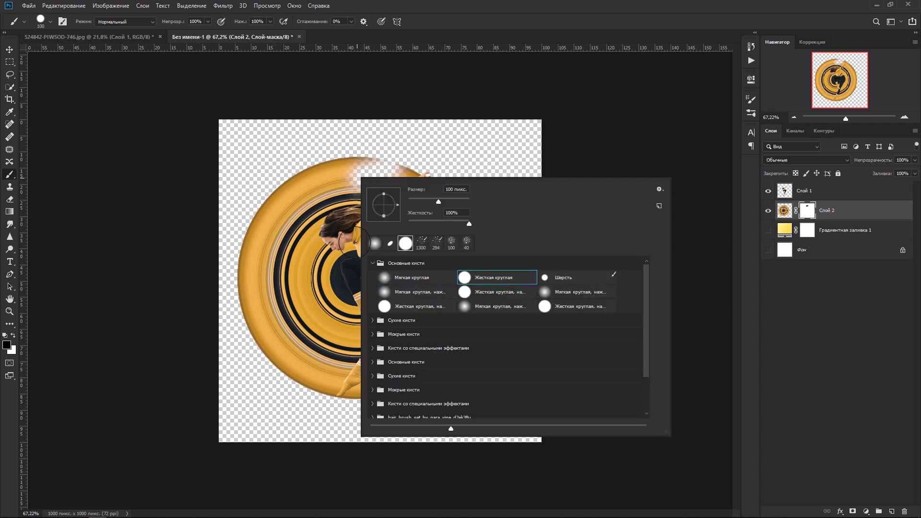
pyautogui.click(160, 239)
# - Paint out the ring's left part around the dancer's head, knee and foot
pyautogui.moveTo(399, 162)
pyautogui.mouseDown()
pyautogui.moveTo(267, 191)
pyautogui.moveTo(364, 192)
pyautogui.mouseUp()
pyautogui.scroll(3, 332, 202)
pyautogui.scroll(2, 332, 203)
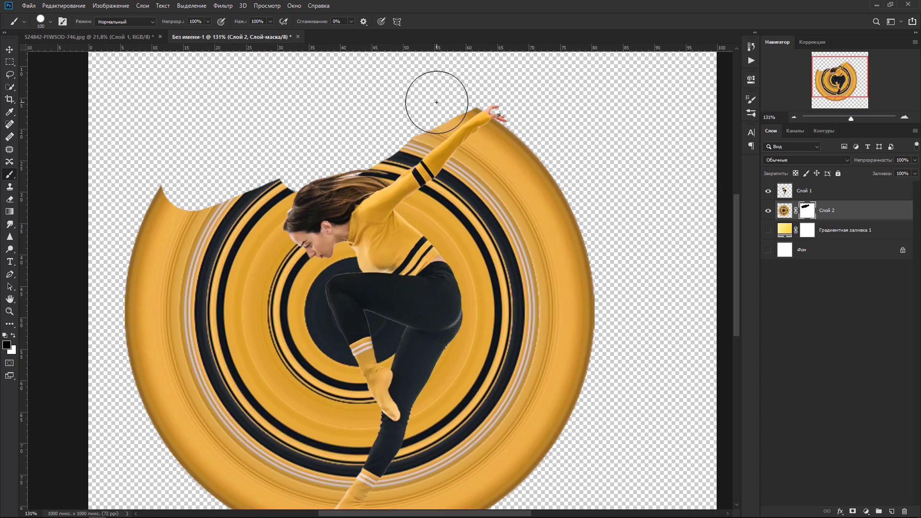
pyautogui.moveTo(385, 157)
pyautogui.mouseDown()
pyautogui.moveTo(125, 230)
pyautogui.moveTo(293, 235)
pyautogui.moveTo(311, 331)
pyautogui.moveTo(377, 336)
pyautogui.moveTo(364, 378)
pyautogui.moveTo(232, 269)
pyautogui.moveTo(256, 350)
pyautogui.mouseUp()
pyautogui.scroll(-2, 288, 379)
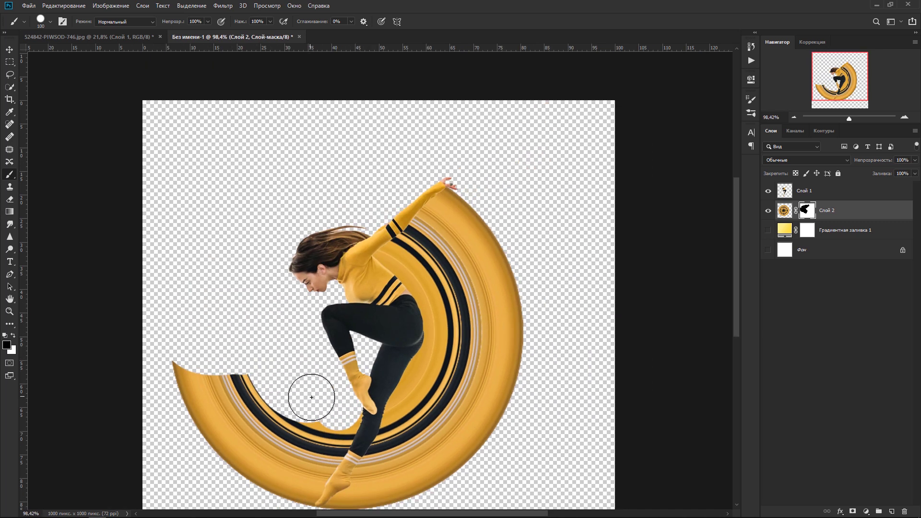
pyautogui.scroll(-2, 308, 407)
pyautogui.moveTo(406, 276)
pyautogui.mouseDown()
pyautogui.moveTo(342, 368)
pyautogui.moveTo(275, 350)
pyautogui.moveTo(268, 298)
pyautogui.moveTo(324, 311)
pyautogui.moveTo(279, 265)
pyautogui.mouseUp()
pyautogui.scroll(-2, 283, 264)
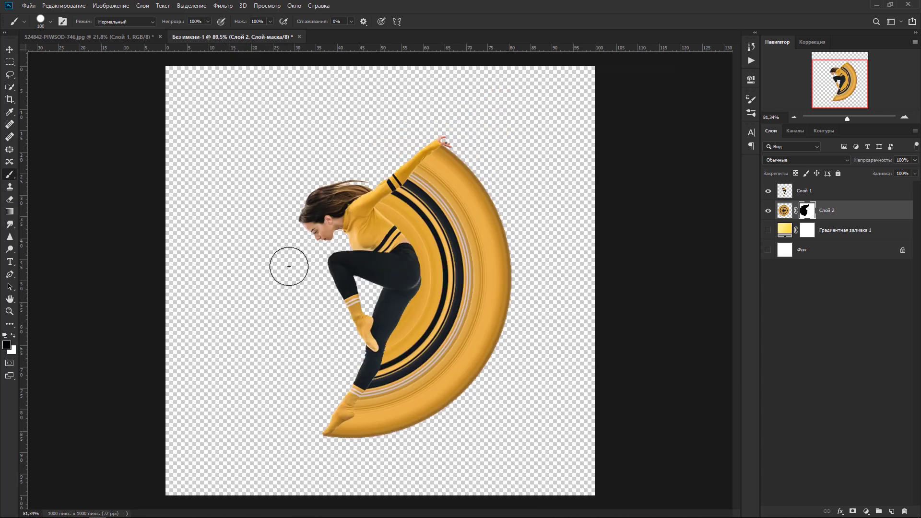
pyautogui.scroll(-6, 288, 264)
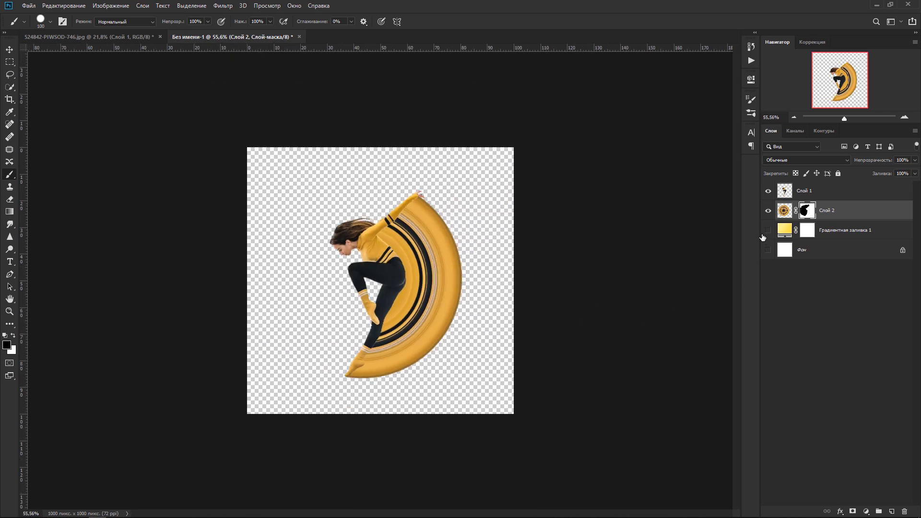
# - Show the gradient and background layers and set the gradient's left stop to a light gold
pyautogui.moveTo(768, 230); pyautogui.dragTo(768, 252)
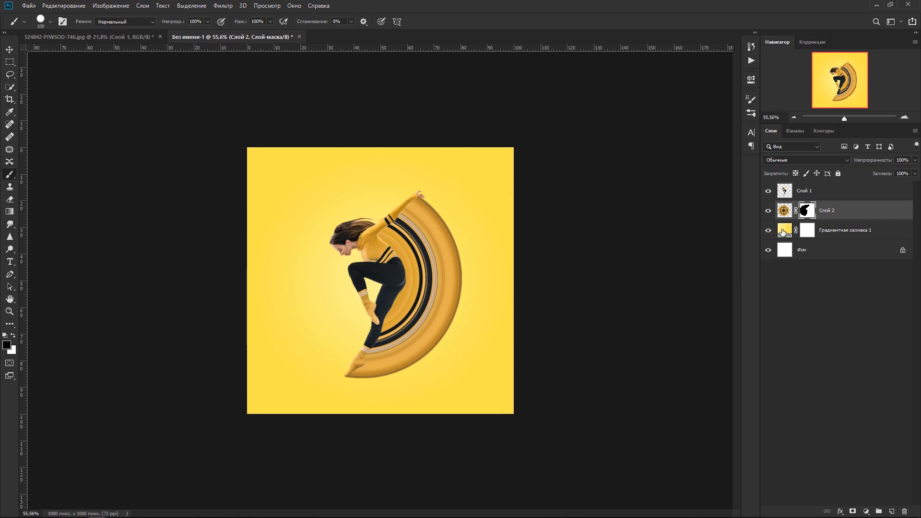
pyautogui.doubleClick(783, 232)
pyautogui.click(685, 214)
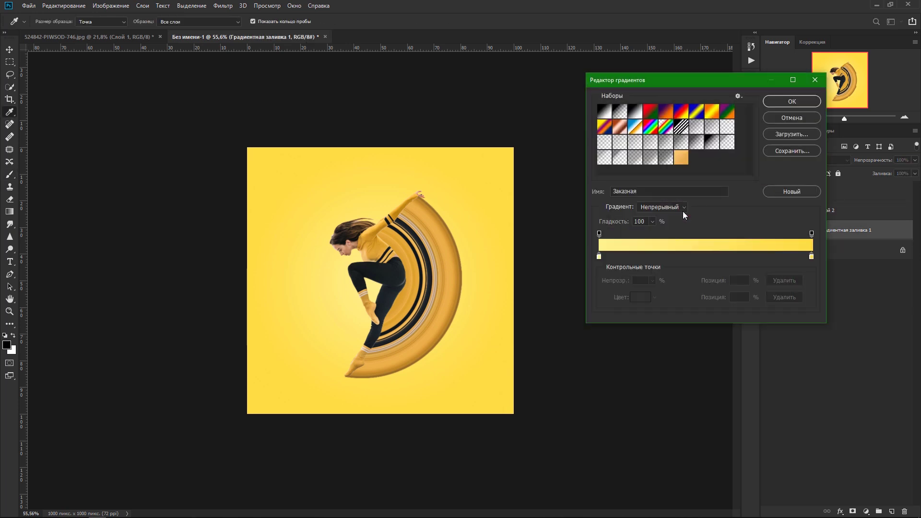
pyautogui.click(598, 256)
pyautogui.click(640, 297)
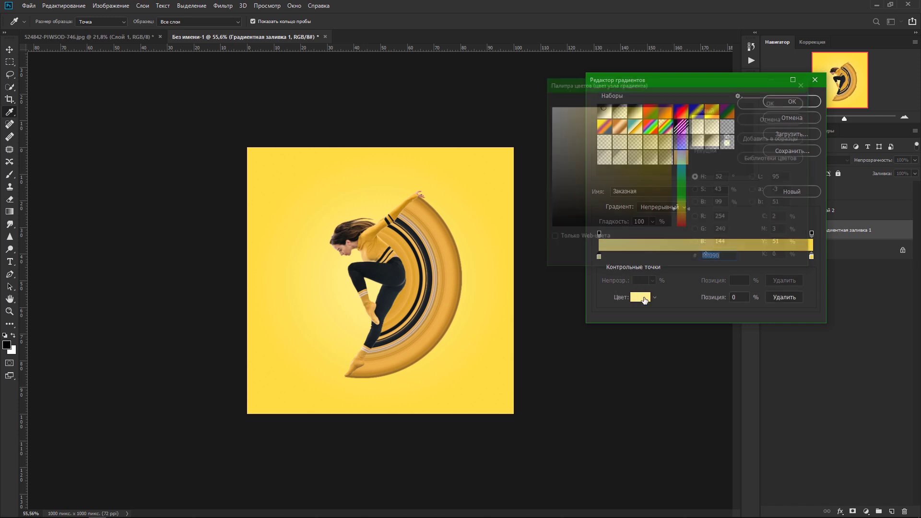
pyautogui.click(375, 251)
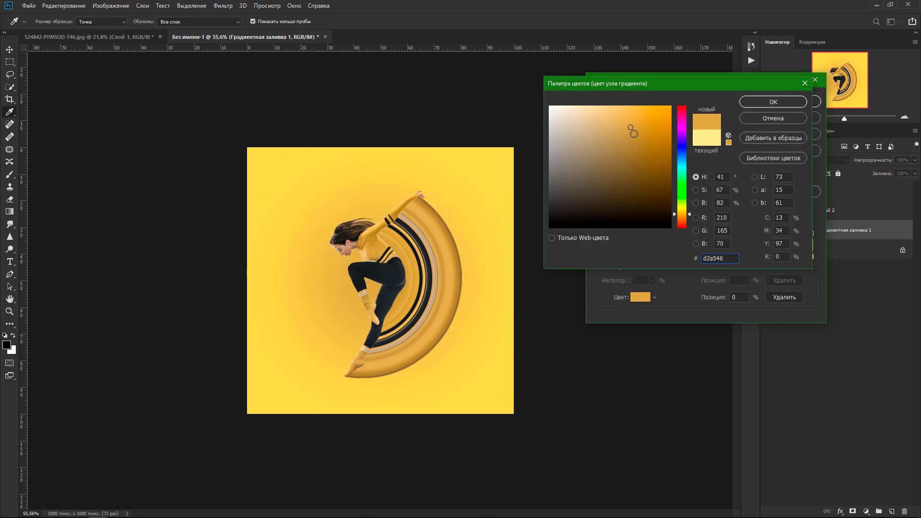
pyautogui.click(625, 108)
pyautogui.click(769, 100)
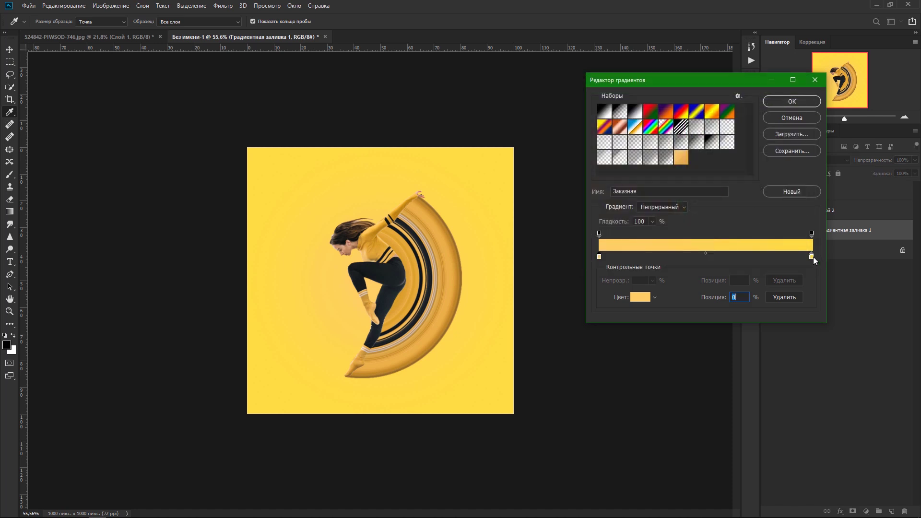
# - Set the gradient's right stop to a lightened orange sampled from the canvas
pyautogui.click(645, 301)
pyautogui.click(422, 342)
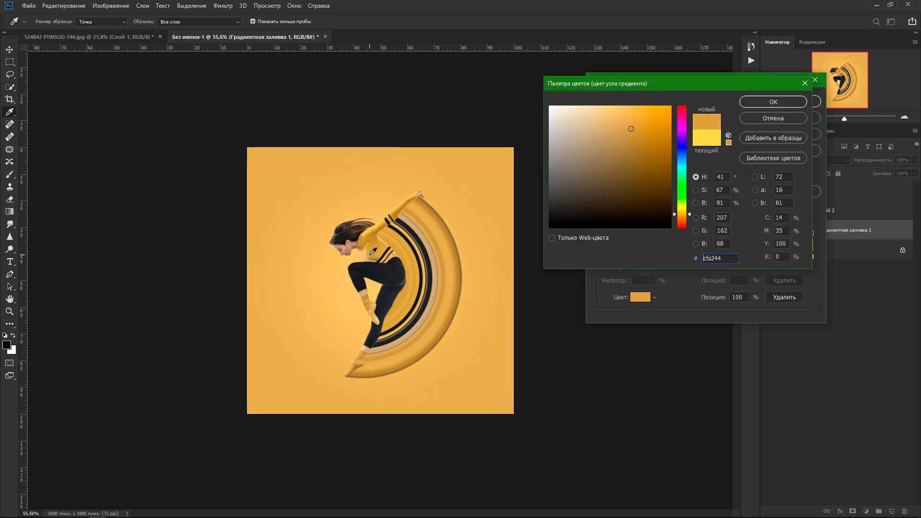
pyautogui.click(373, 252)
pyautogui.click(640, 118)
pyautogui.click(773, 102)
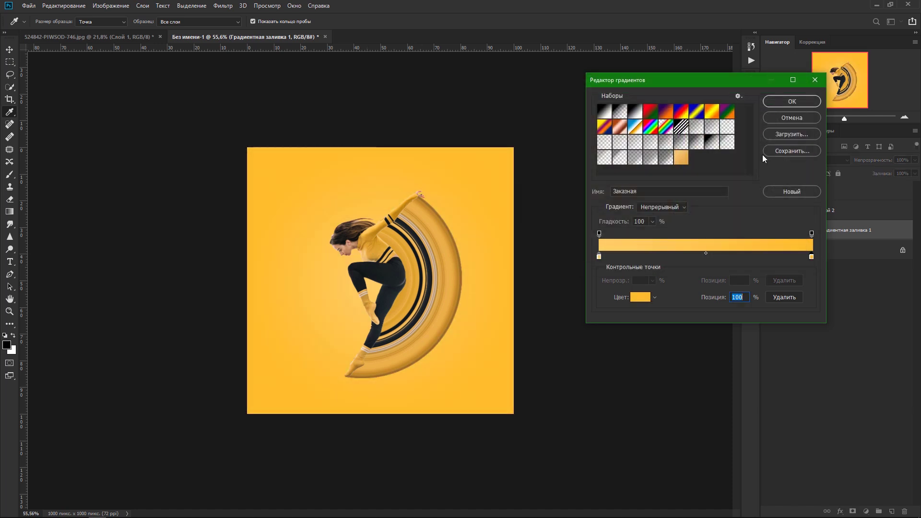
# - Lighten the left stop to pale yellow and enlarge the radial gradient's scale to 146%
pyautogui.click(599, 257)
pyautogui.click(640, 297)
pyautogui.moveTo(619, 108); pyautogui.dragTo(600, 106)
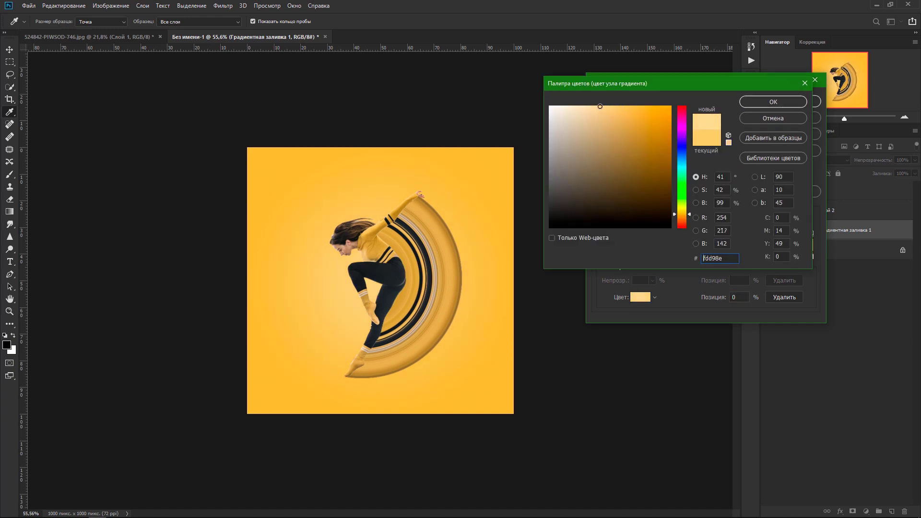
pyautogui.click(773, 102)
pyautogui.click(795, 101)
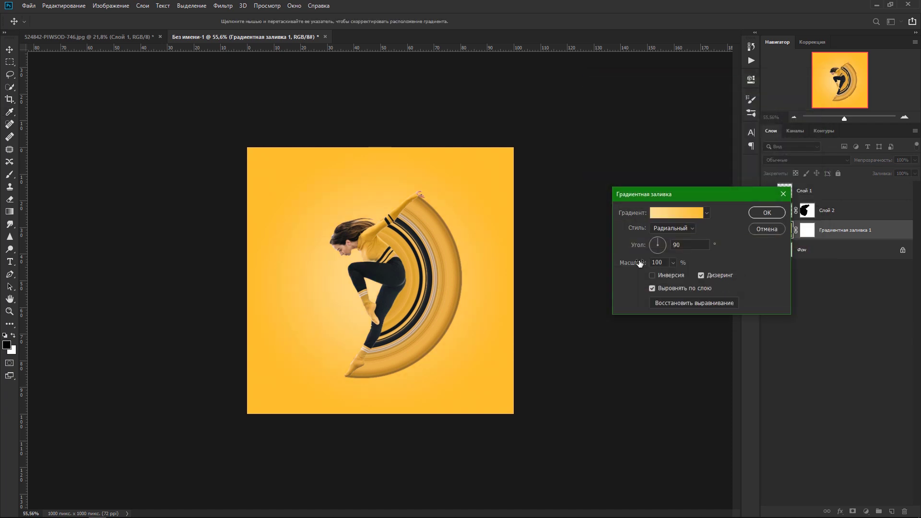
pyautogui.moveTo(639, 264)
pyautogui.mouseDown()
pyautogui.moveTo(623, 263)
pyautogui.moveTo(666, 265)
pyautogui.mouseUp()
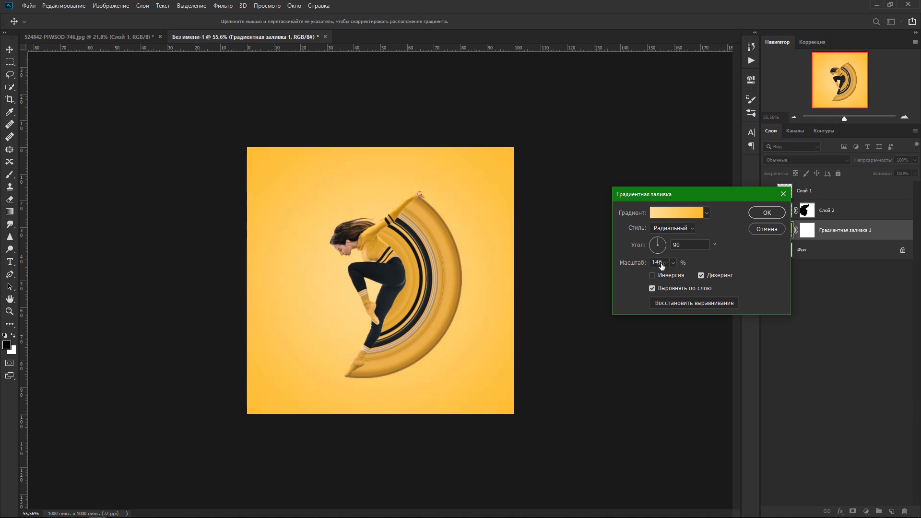
pyautogui.click(767, 213)
# - Add a drop shadow to the dancer layer with angle 180, distance 7, opacity 44, spread 28
pyautogui.scroll(1, 445, 327)
pyautogui.scroll(2, 446, 328)
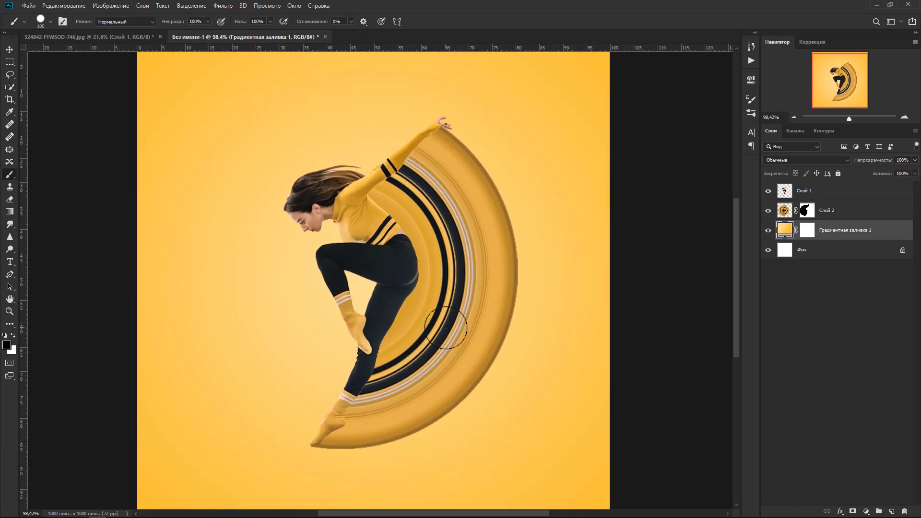
pyautogui.scroll(-1, 445, 328)
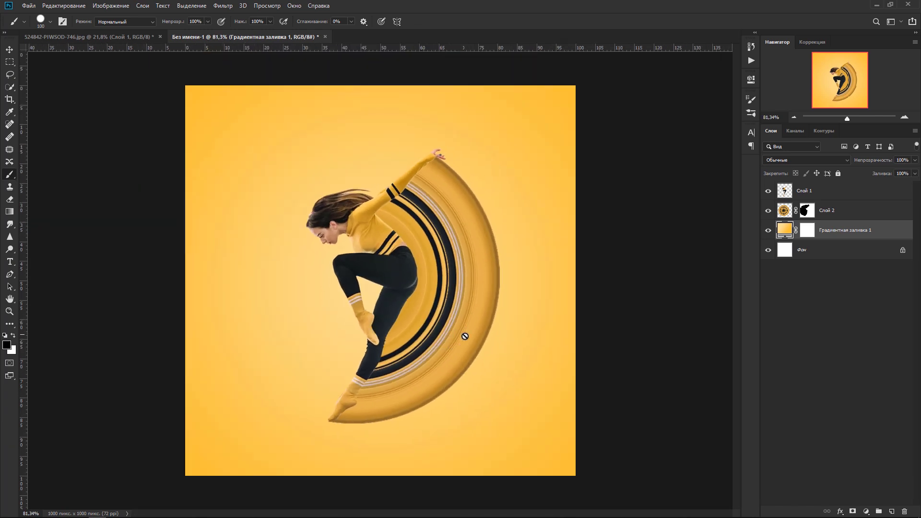
pyautogui.click(831, 196)
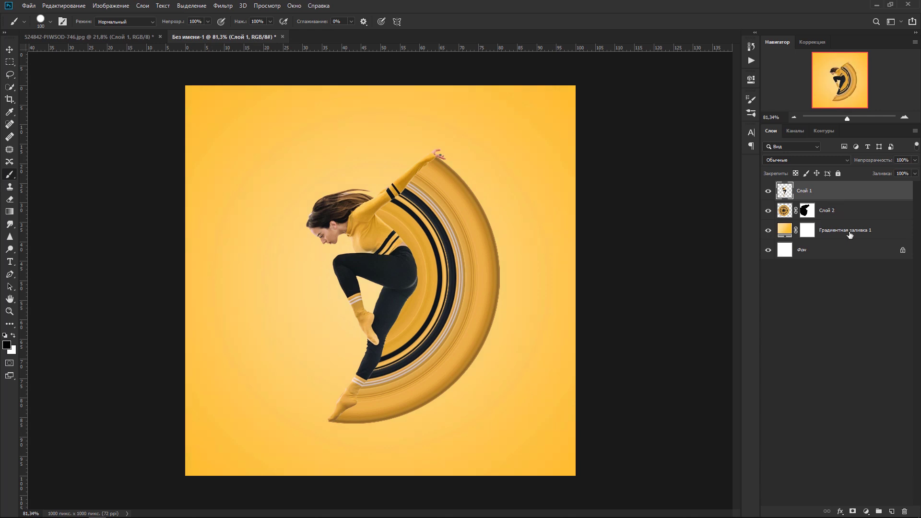
pyautogui.click(841, 512)
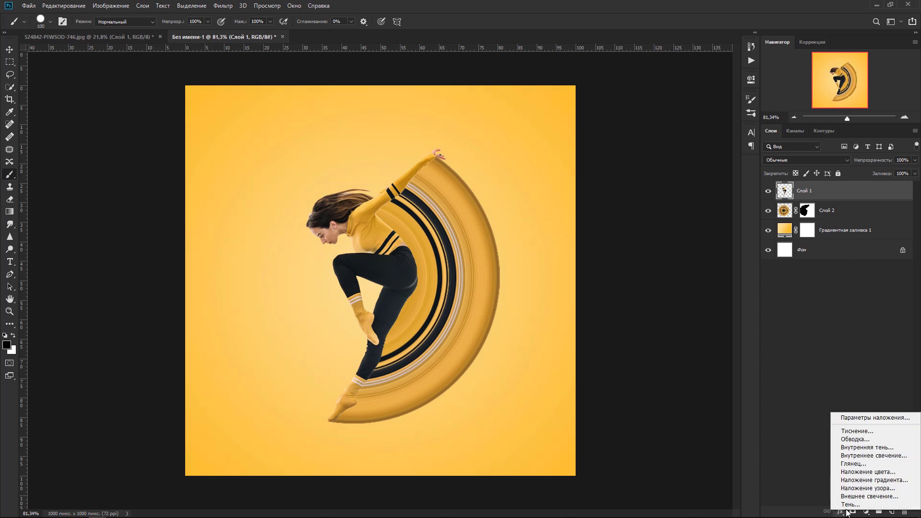
pyautogui.click(849, 505)
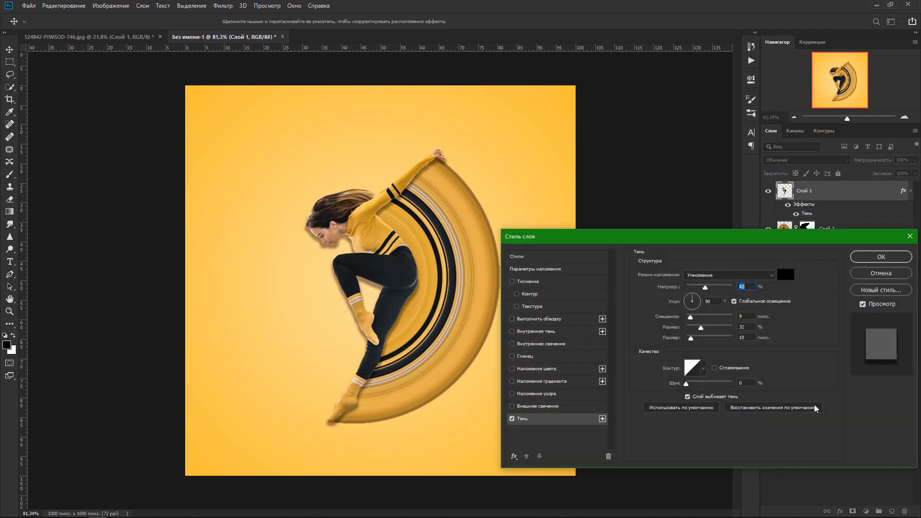
pyautogui.moveTo(698, 244); pyautogui.dragTo(704, 166)
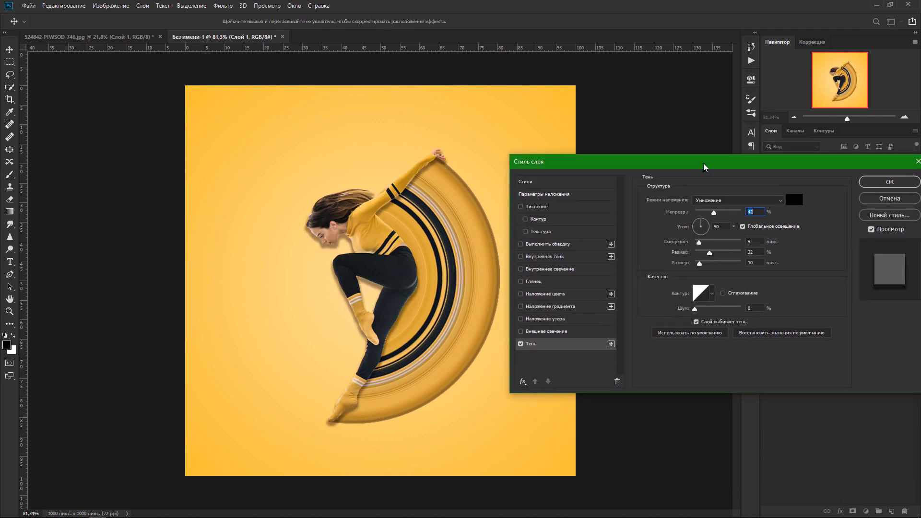
pyautogui.moveTo(406, 314); pyautogui.dragTo(408, 312)
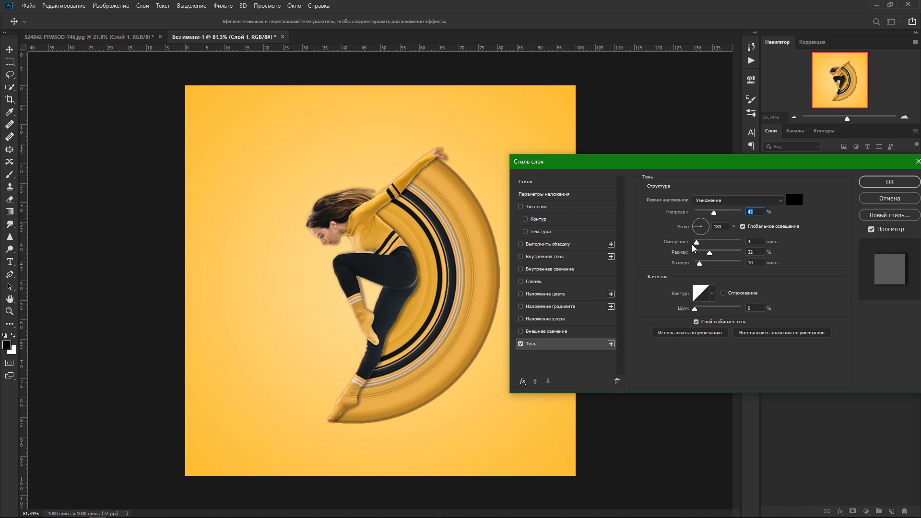
pyautogui.moveTo(697, 243); pyautogui.dragTo(702, 264)
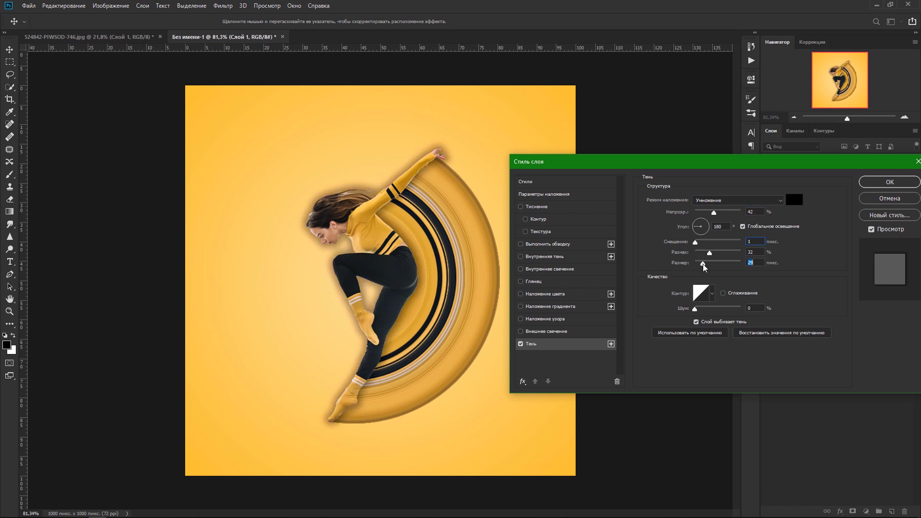
pyautogui.moveTo(714, 213); pyautogui.dragTo(715, 214)
pyautogui.moveTo(711, 256); pyautogui.dragTo(712, 256)
# - Apply the drop shadow, split it onto its own layer Тень Слой 1, and select it
pyautogui.click(878, 184)
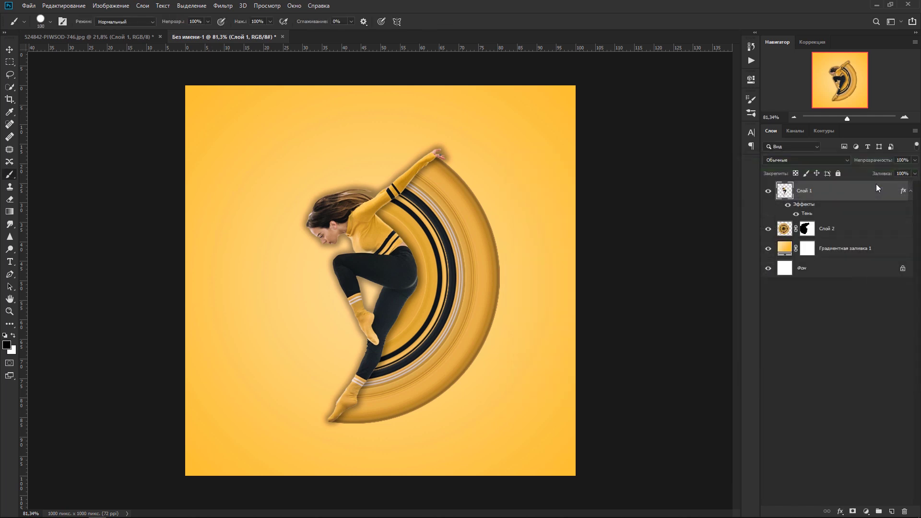
pyautogui.rightClick(810, 208)
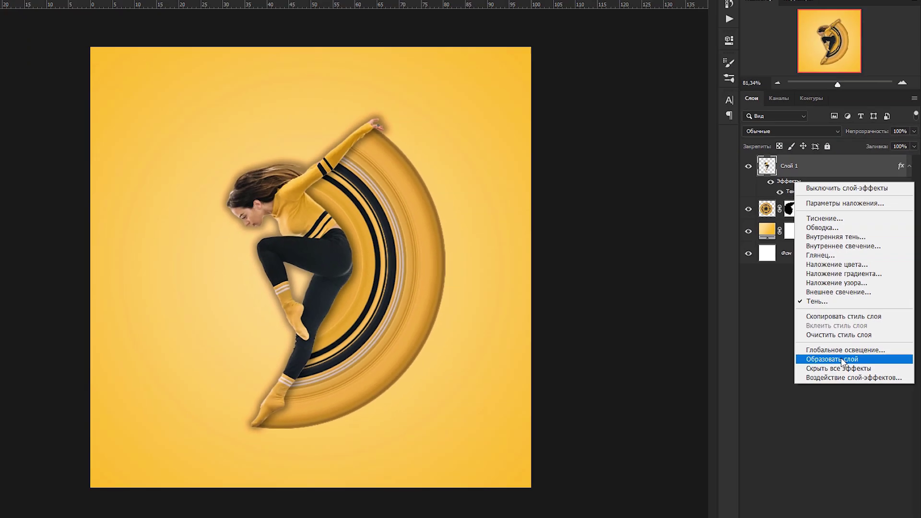
pyautogui.click(793, 354)
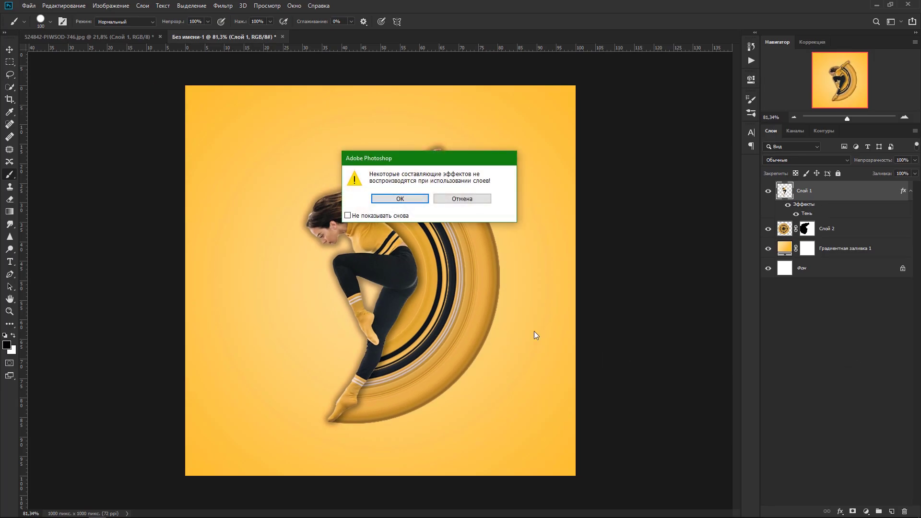
pyautogui.click(411, 204)
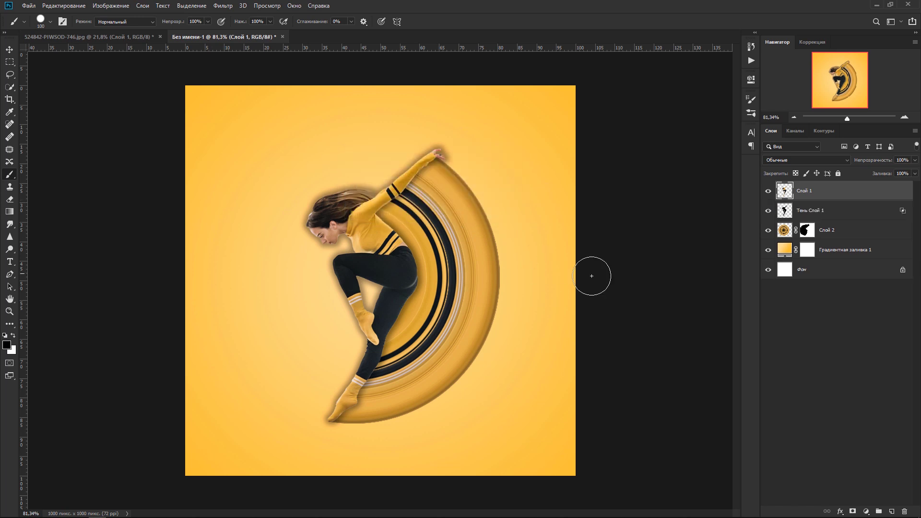
pyautogui.click(768, 192)
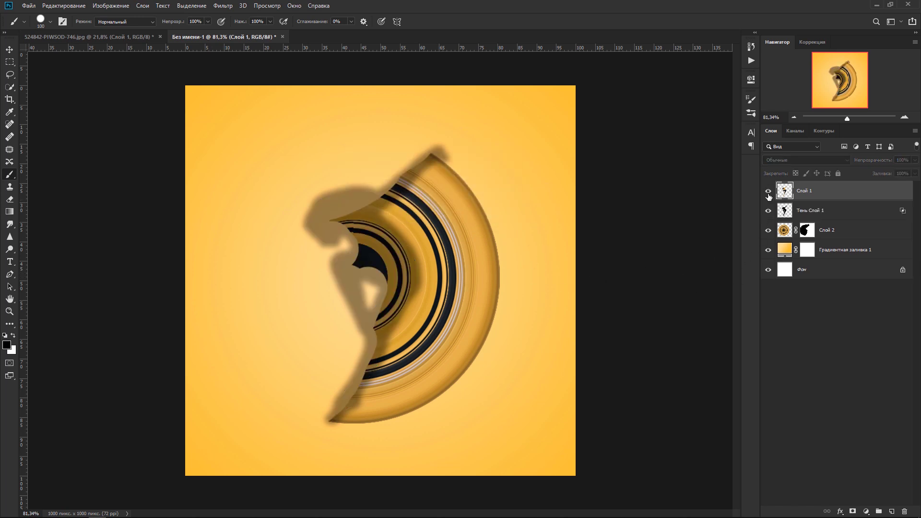
pyautogui.click(769, 192)
pyautogui.click(789, 217)
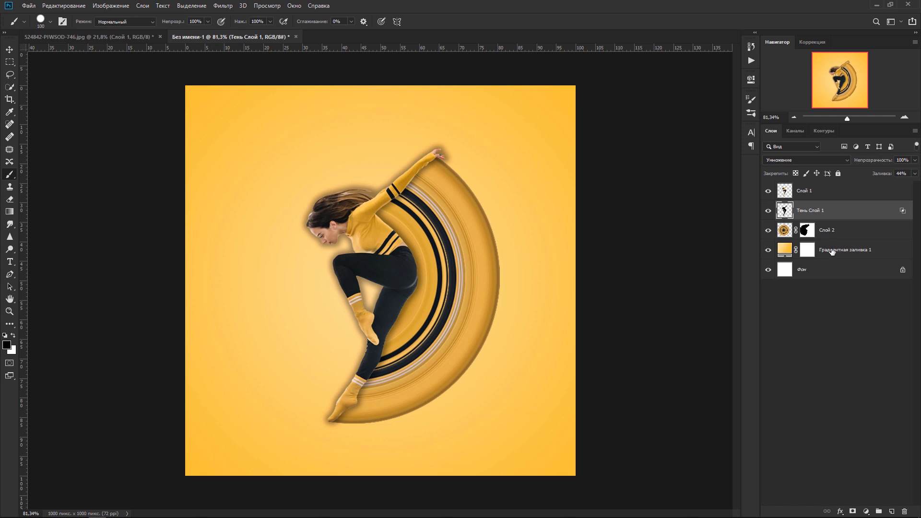
# - Add a layer mask to Тень Слой 1 and paint out the shadow beside the foot with a Soft Round brush
pyautogui.click(854, 513)
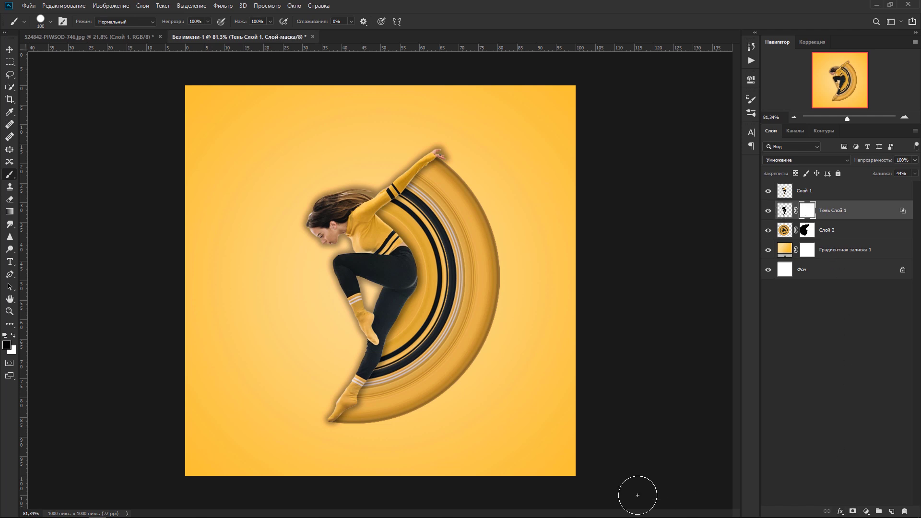
pyautogui.rightClick(314, 340)
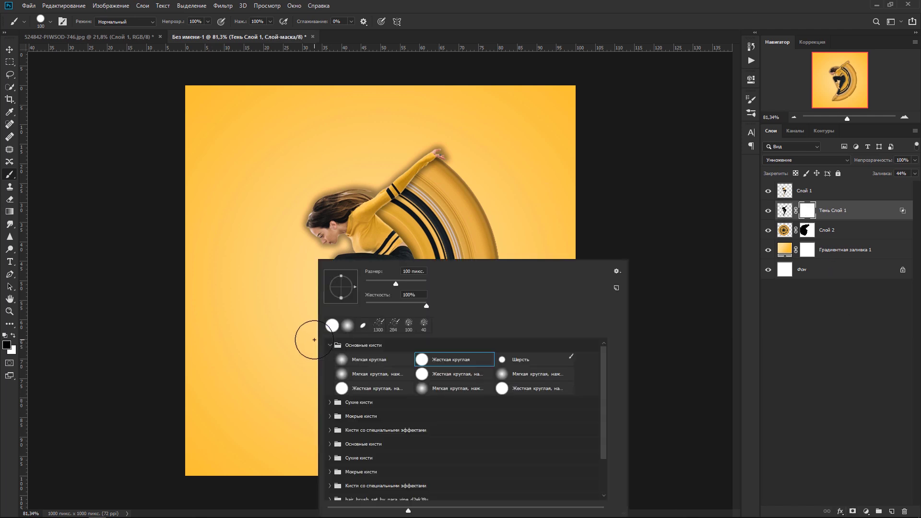
pyautogui.click(353, 360)
pyautogui.click(127, 334)
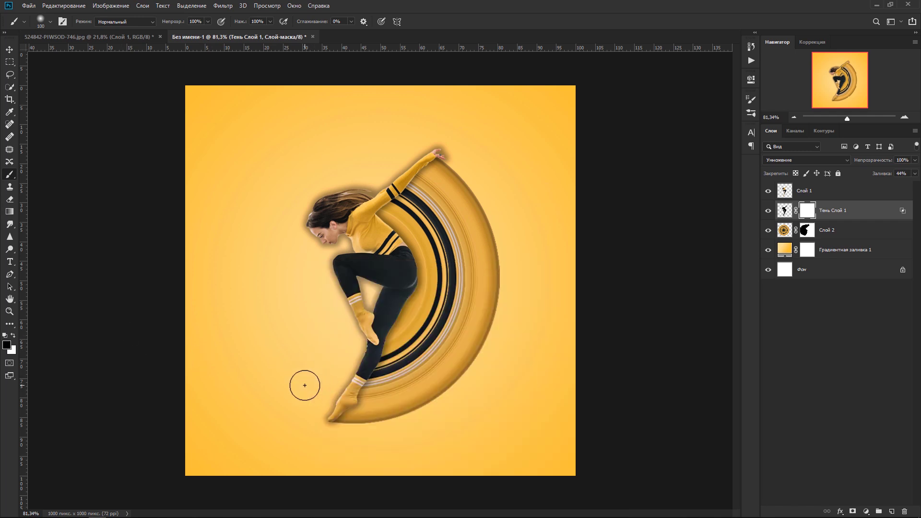
pyautogui.scroll(3, 305, 385)
pyautogui.scroll(2, 305, 385)
pyautogui.moveTo(442, 422); pyautogui.dragTo(492, 277)
pyautogui.click(340, 339)
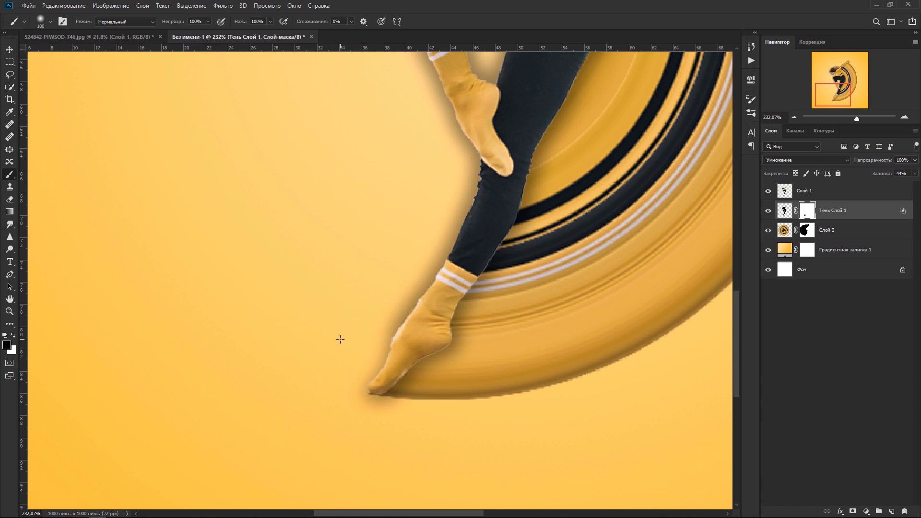
# - Shrink the brush to 48 and mask out the shadow around the hair and arm
pyautogui.rightClick(340, 339)
pyautogui.moveTo(420, 286); pyautogui.dragTo(407, 284)
pyautogui.press('Return')
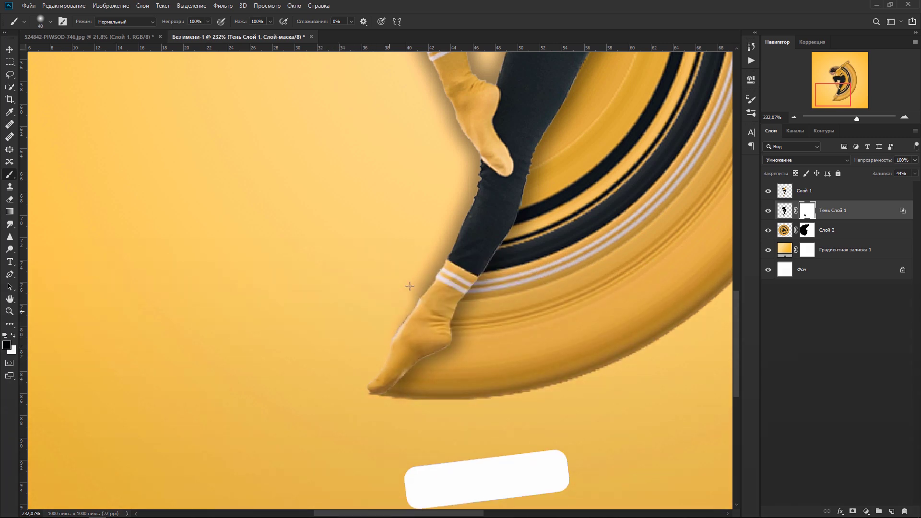
pyautogui.scroll(-5, 479, 166)
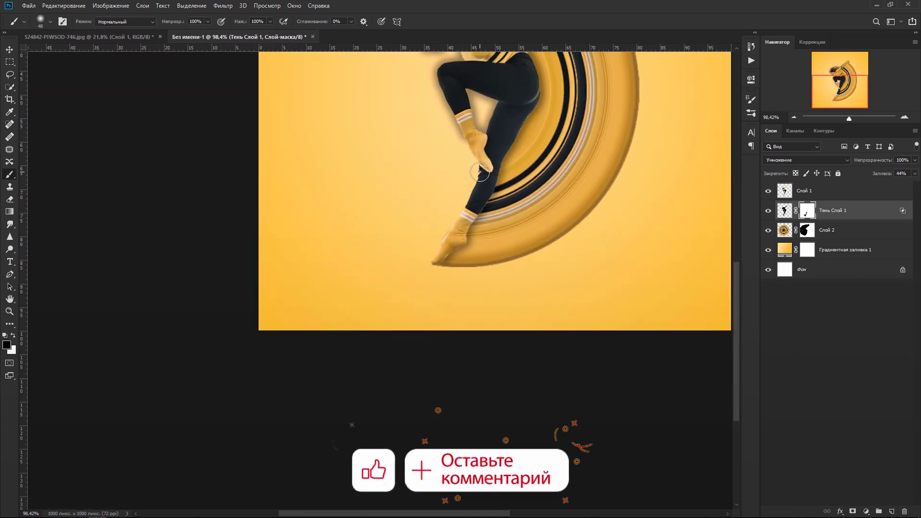
pyautogui.scroll(5, 480, 172)
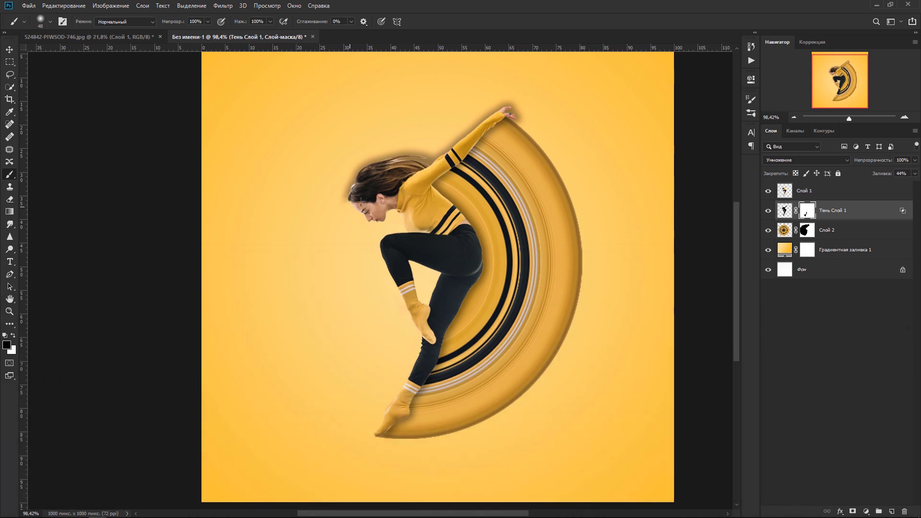
pyautogui.moveTo(361, 202); pyautogui.dragTo(400, 161)
pyautogui.moveTo(414, 157)
pyautogui.mouseDown()
pyautogui.moveTo(513, 100)
pyautogui.moveTo(510, 109)
pyautogui.mouseUp()
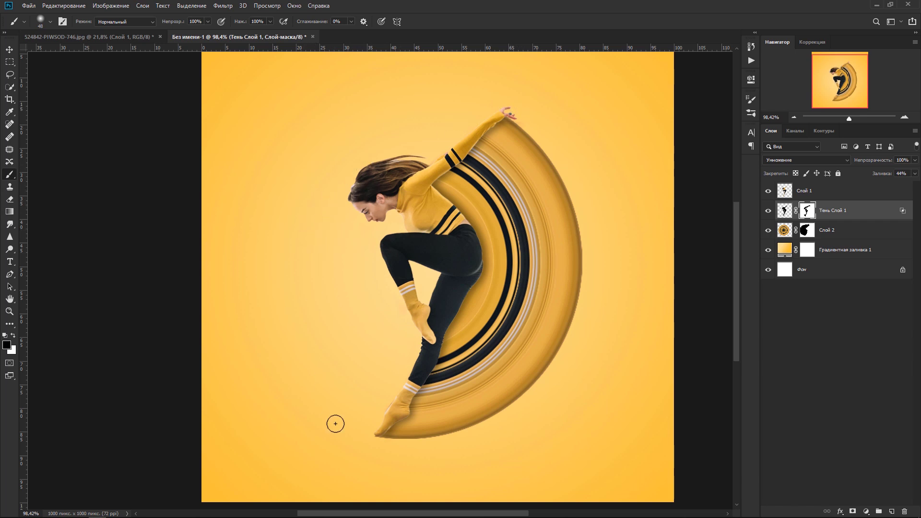
pyautogui.scroll(-3, 485, 427)
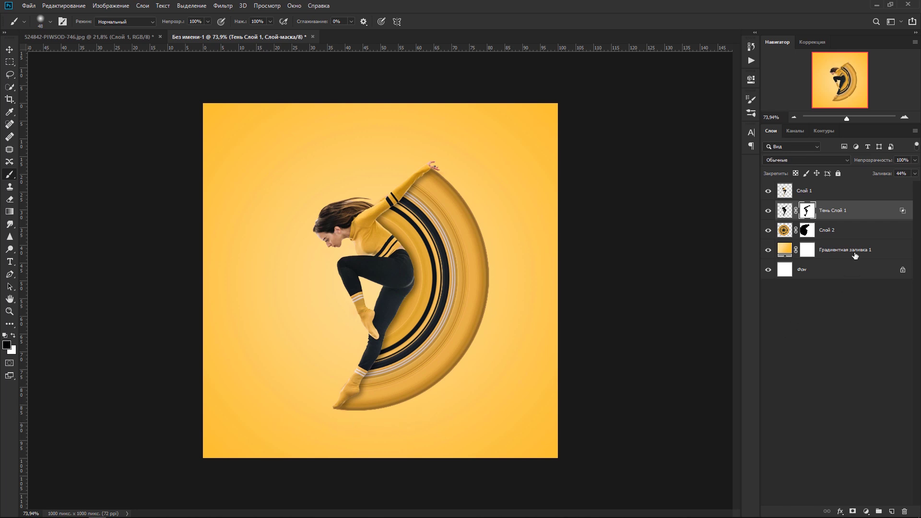
# - On a new layer above the gradient, paint a 125 px soft black dab and squash it flat under the feet
pyautogui.click(853, 254)
pyautogui.click(892, 512)
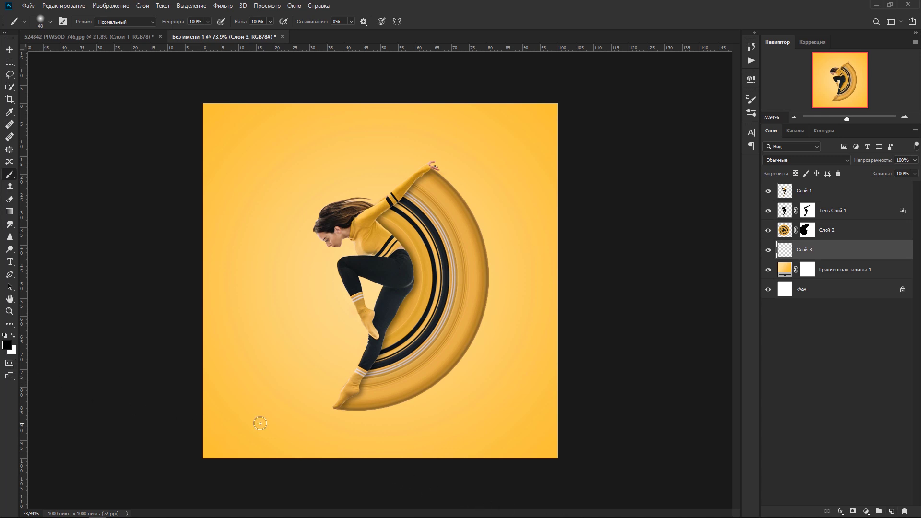
pyautogui.press(']')
pyautogui.press(']')
pyautogui.press(']')
pyautogui.press(']')
pyautogui.press(']')
pyautogui.press(']')
pyautogui.press(']')
pyautogui.click(250, 405)
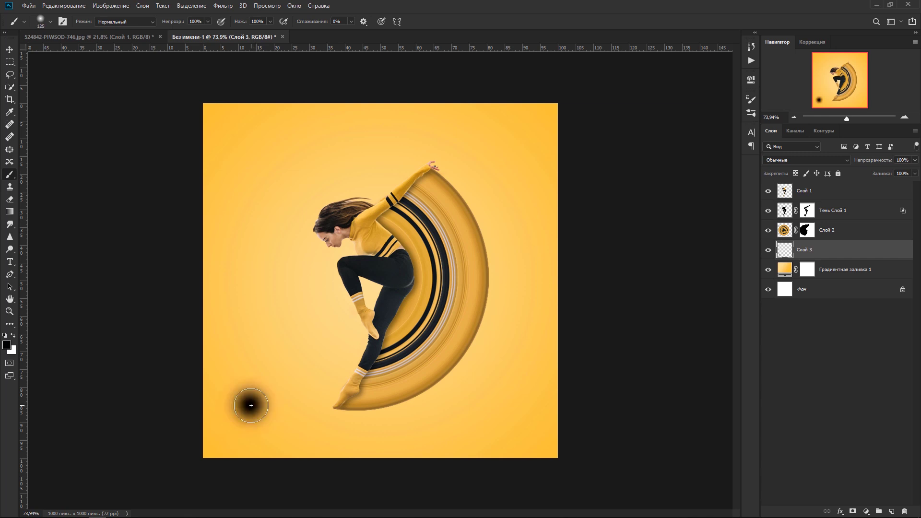
pyautogui.hotkey('ctrl', 't')
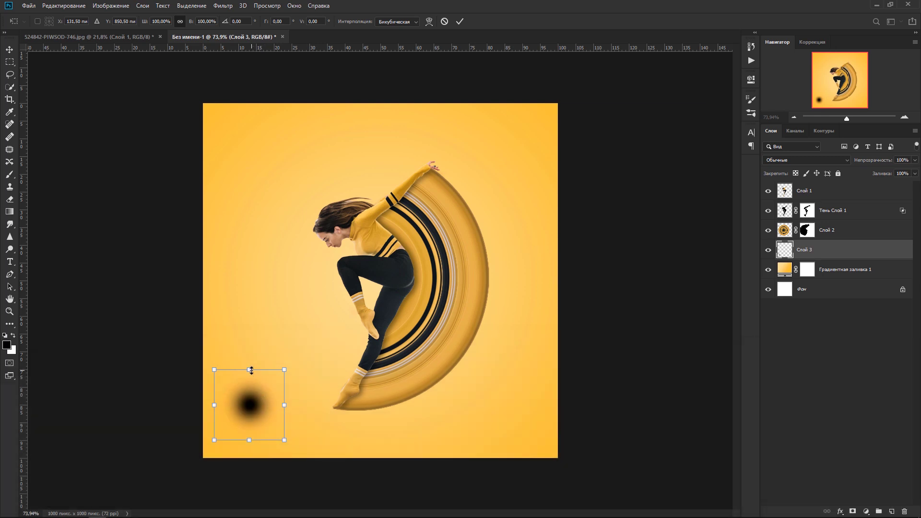
pyautogui.moveTo(249, 370)
pyautogui.mouseDown()
pyautogui.moveTo(253, 429)
pyautogui.moveTo(532, 435)
pyautogui.mouseUp()
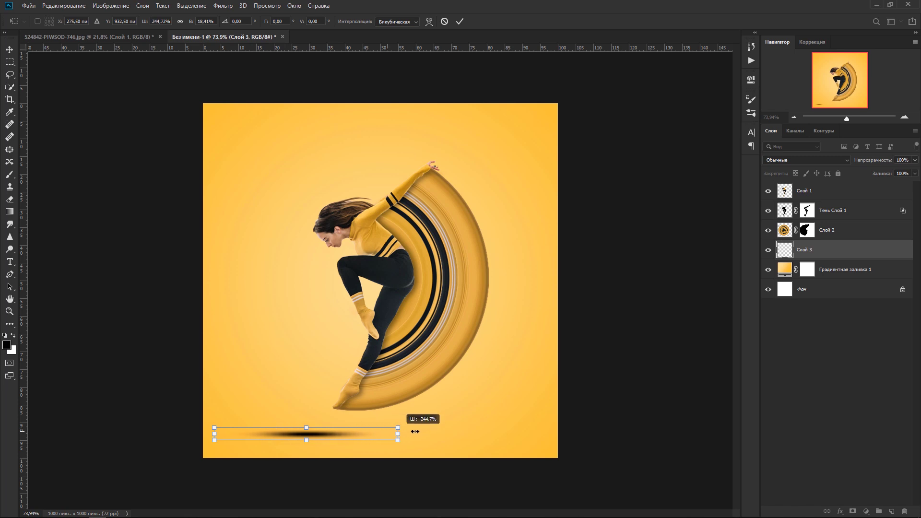
pyautogui.moveTo(428, 440); pyautogui.dragTo(422, 418)
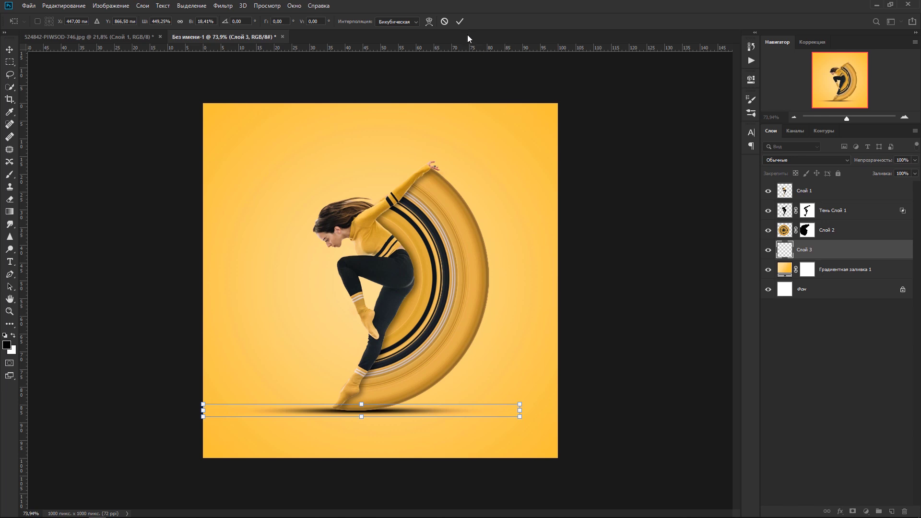
pyautogui.click(459, 21)
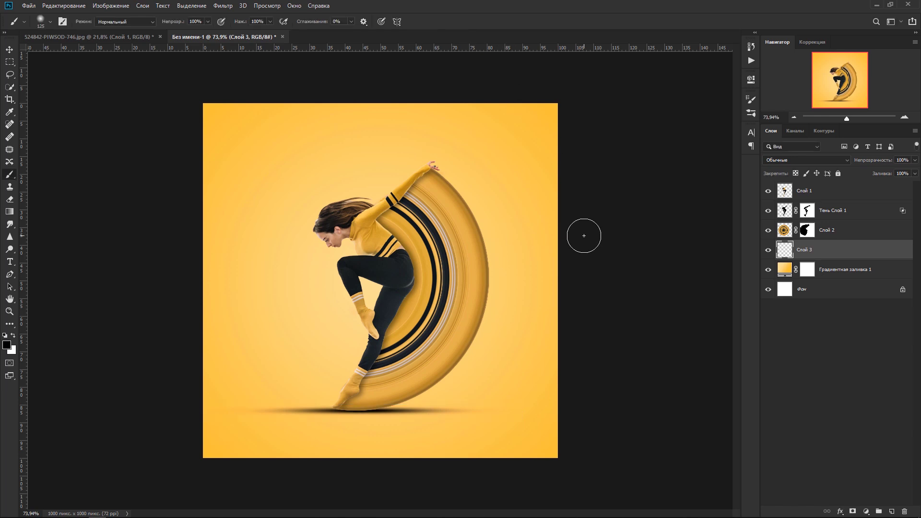
# - Nudge the Слой 3 ground shadow down with the Move tool and lower its opacity to 59%
pyautogui.click(10, 51)
pyautogui.press('Down')
pyautogui.press('Down')
pyautogui.press('Down')
pyautogui.press('Down')
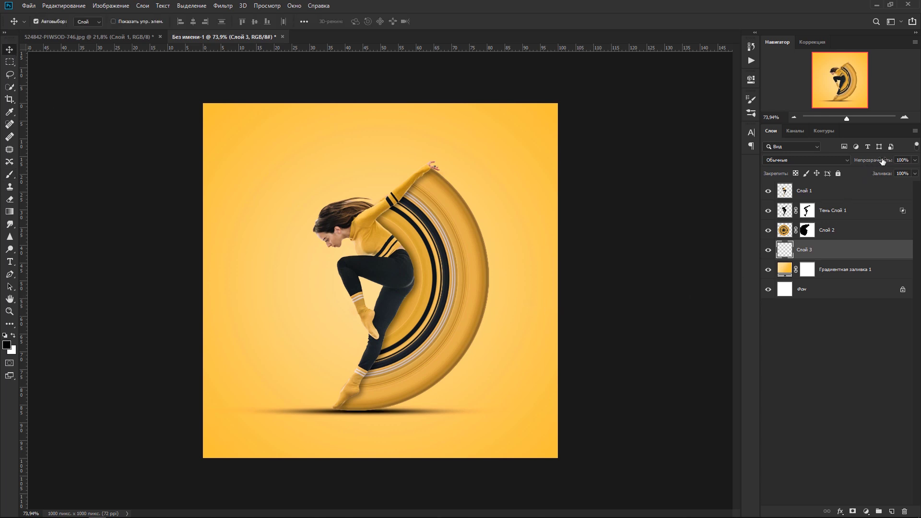
pyautogui.moveTo(876, 160)
pyautogui.mouseDown()
pyautogui.moveTo(863, 160)
pyautogui.moveTo(876, 161)
pyautogui.mouseUp()
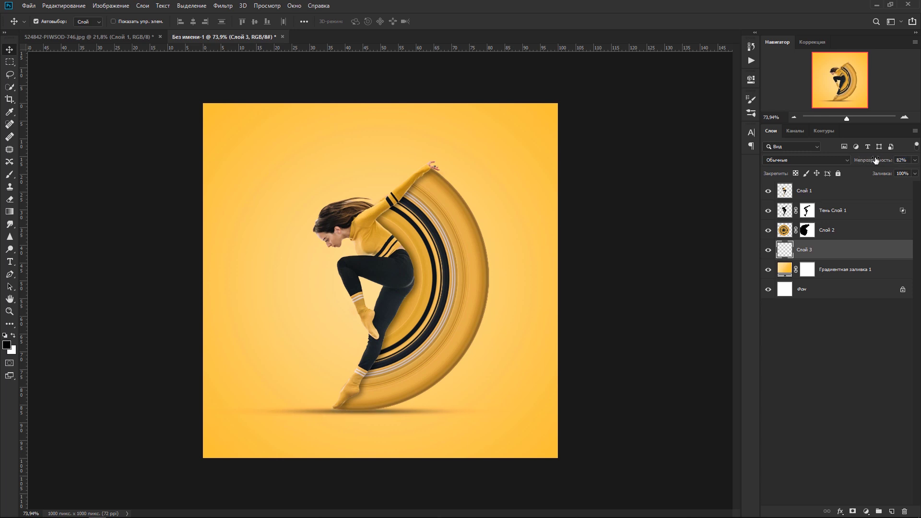